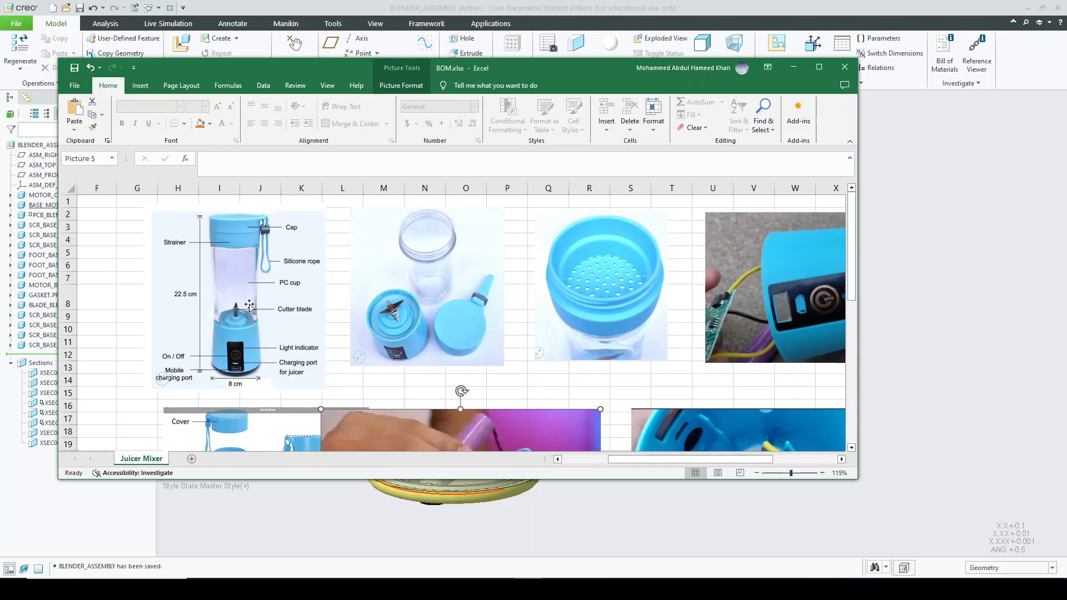
- Put the BOM spreadsheet away and switch to the BODY_BLENDER.PRT window in Creo
left_click(793, 67)
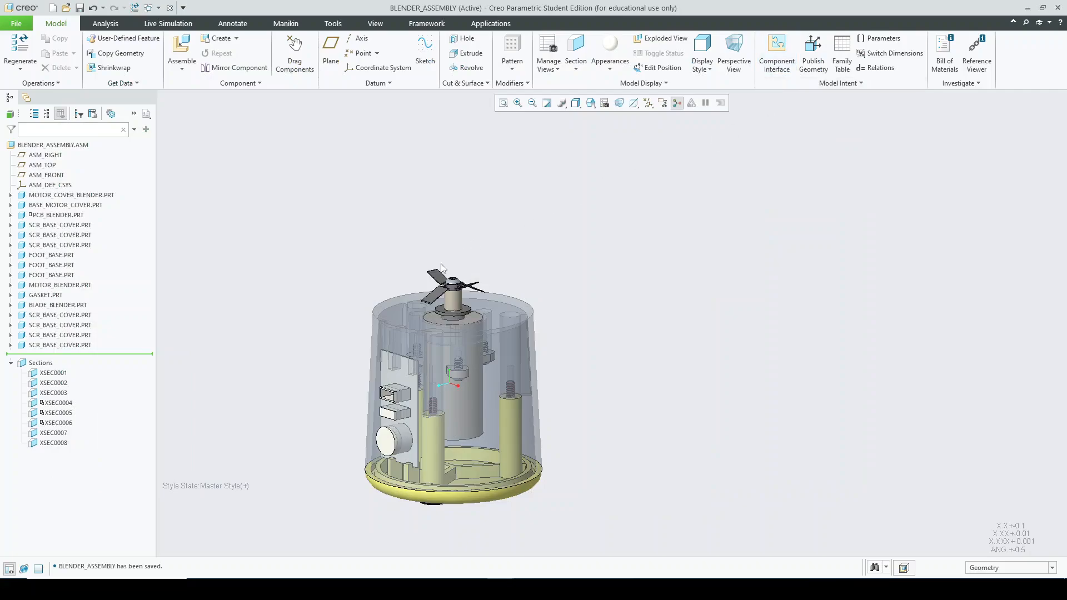
mouse_move(584, 228)
middle_mouse_down()
mouse_move(562, 196)
mouse_move(567, 222)
middle_mouse_up()
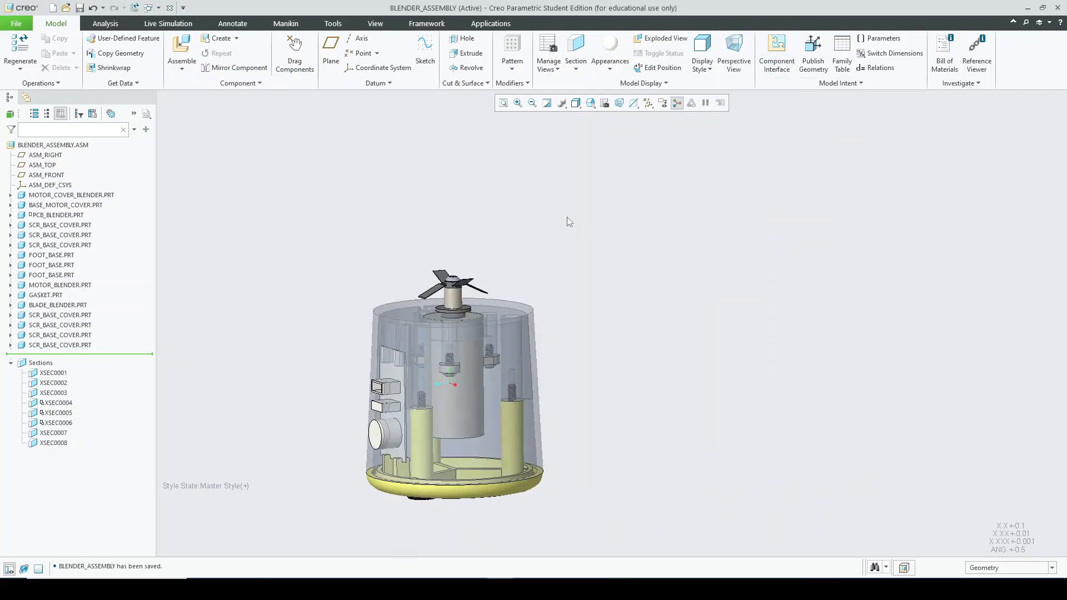
left_click(148, 11)
left_click(183, 20)
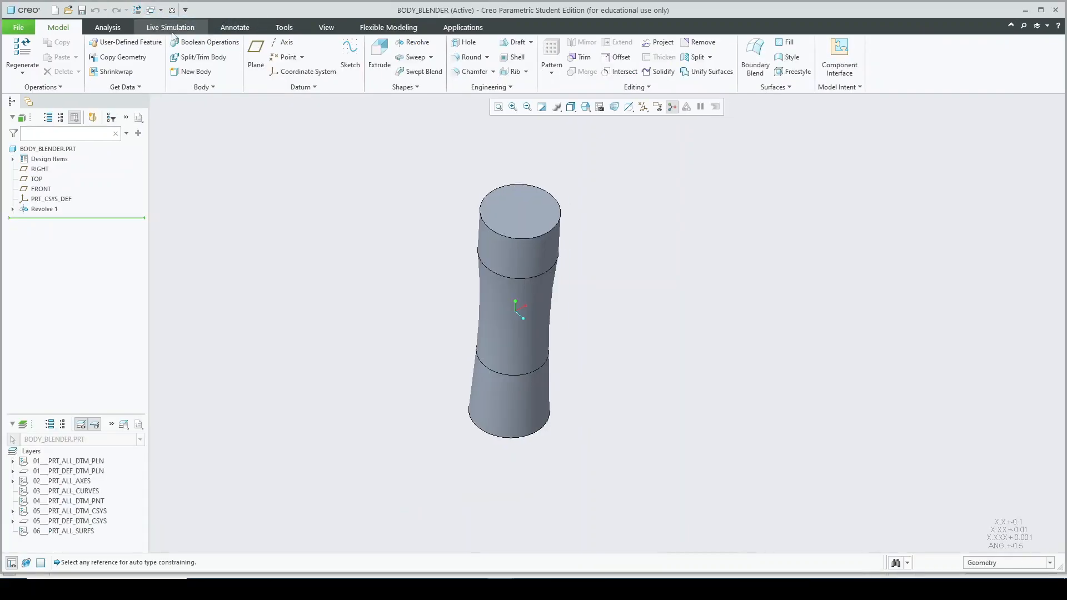
middle_click_drag(426, 252, 426, 226)
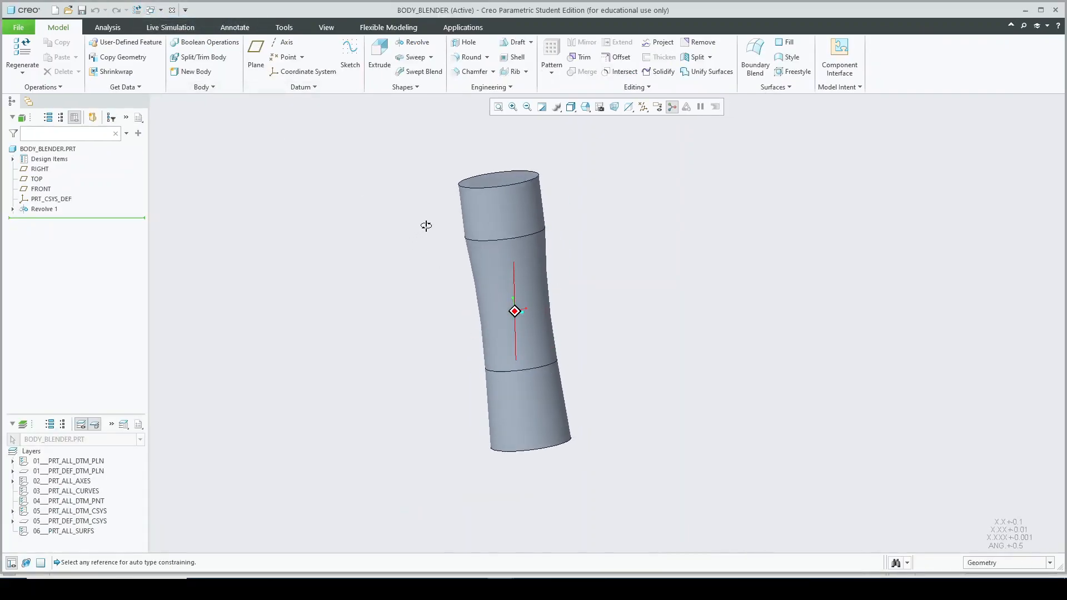
- Save a copy of the body part under the new name Cup_Blender
left_click(18, 27)
mouse_move(37, 106)
left_click(111, 62)
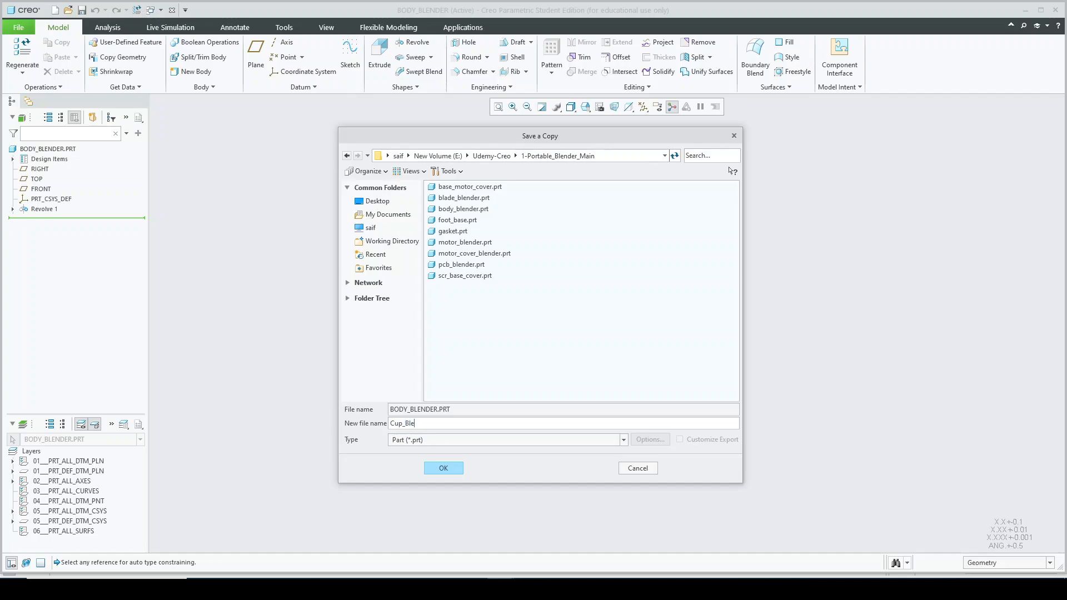
key("Return")
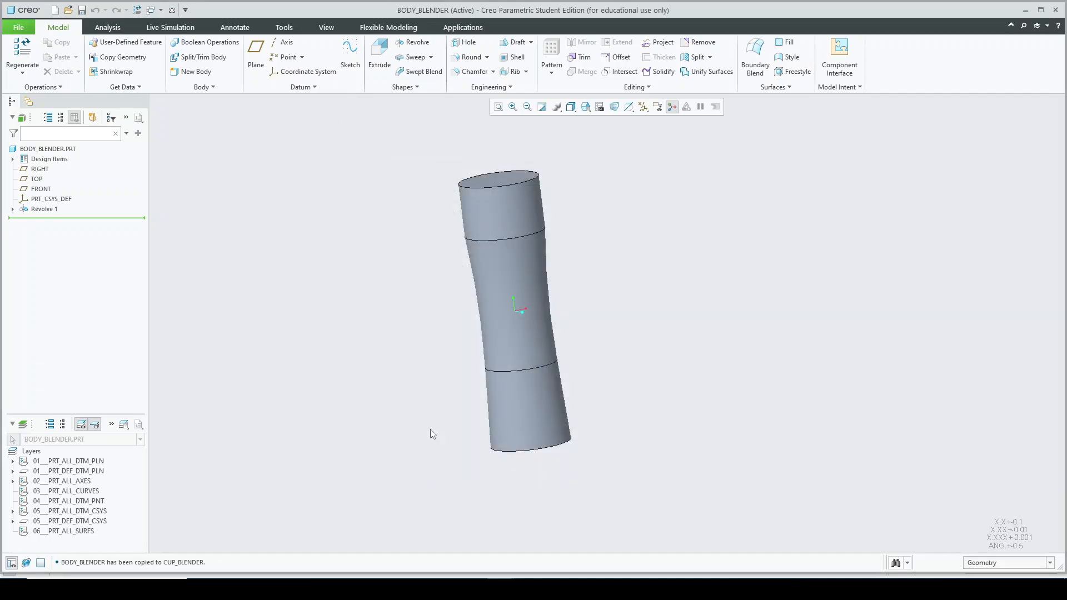
left_click(66, 10)
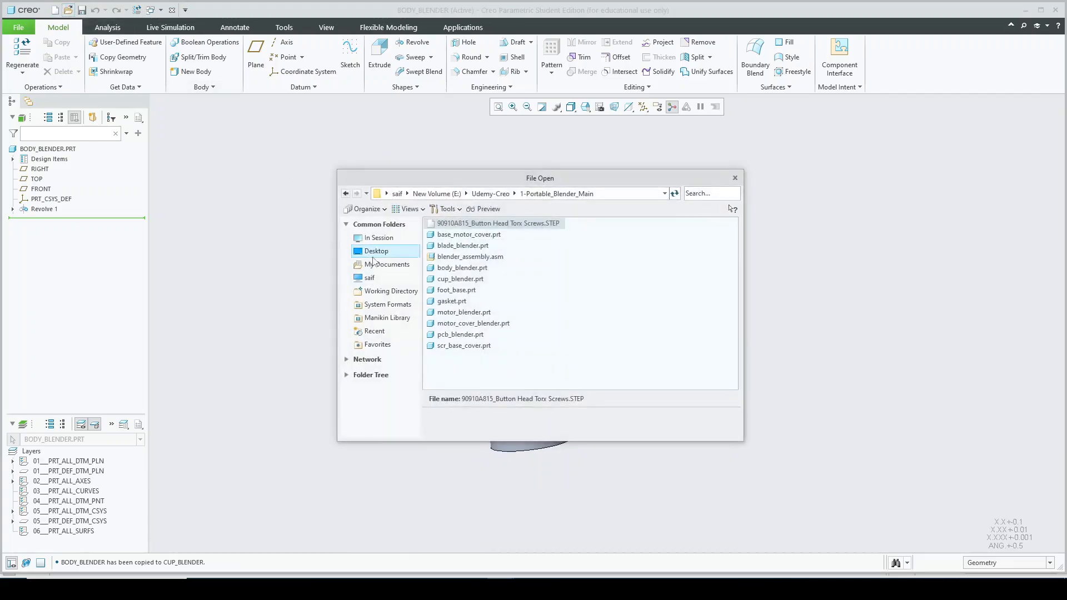
left_click(467, 279)
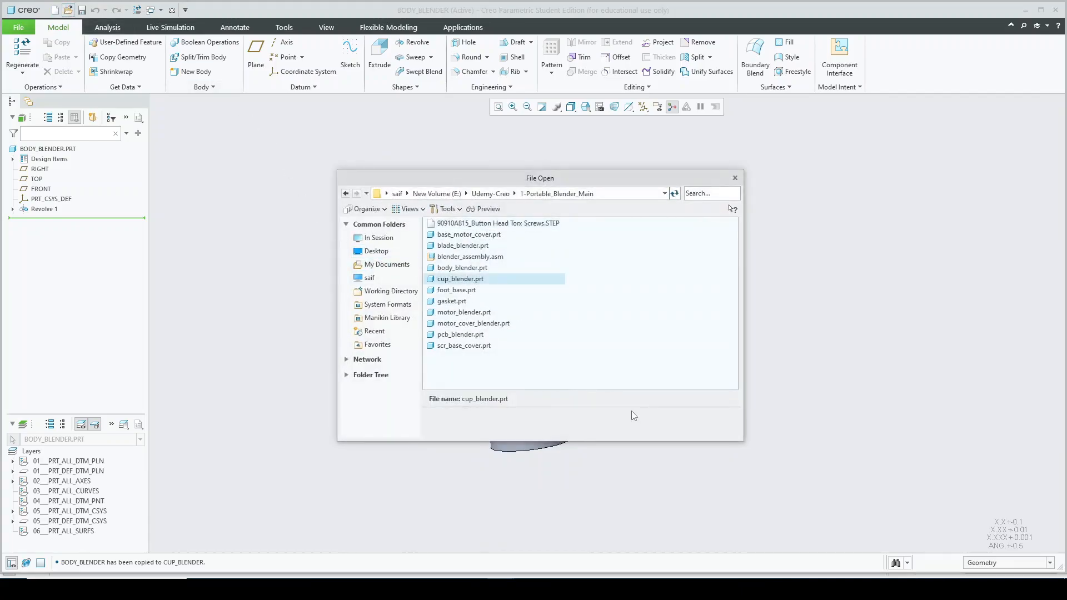
left_click(735, 178)
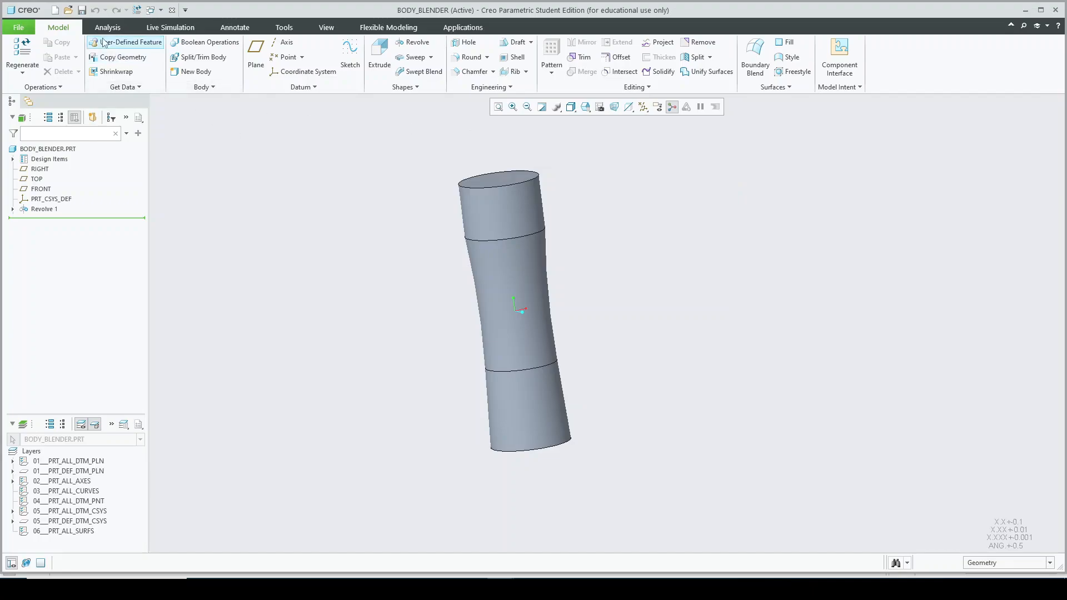
- Open cup_blender.prt from the 1-Portable_Blender_Main folder
left_click(68, 10)
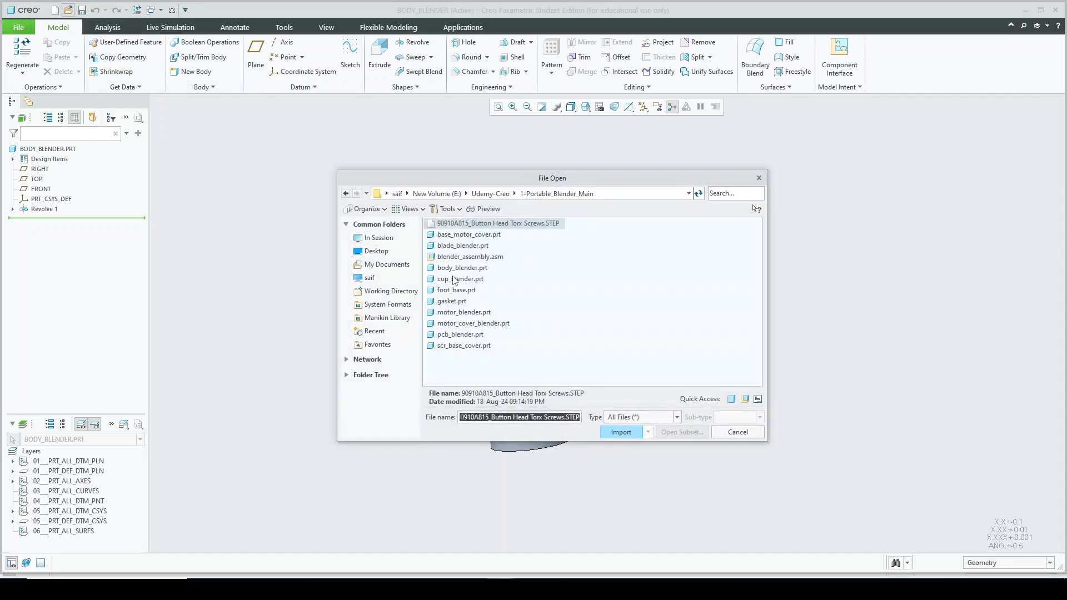
double_click(455, 279)
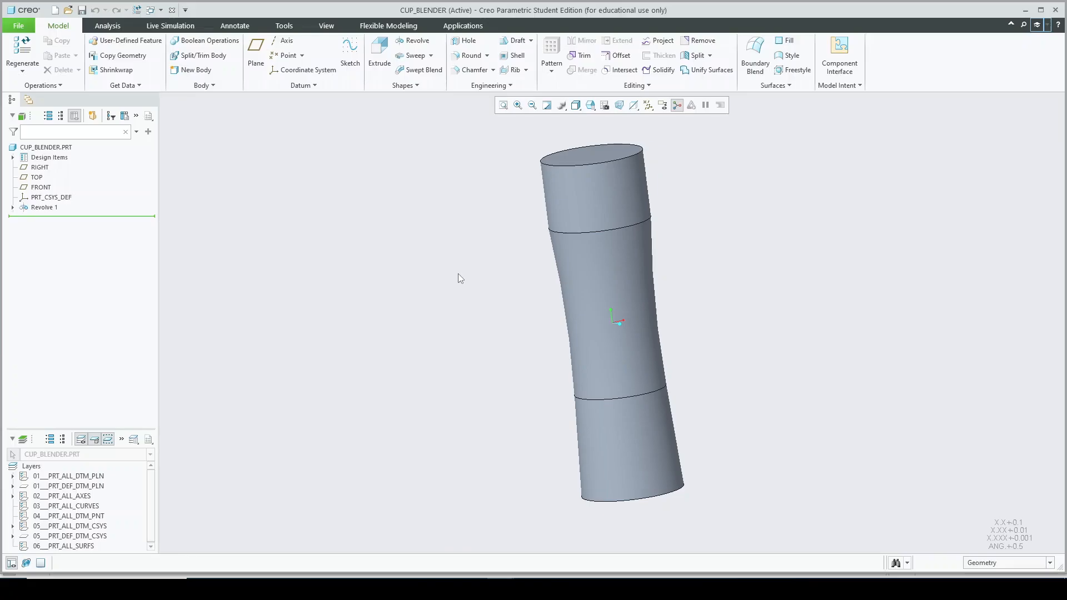
- Start an Extrude sketch on the FRONT plane of the cup part
left_click(45, 188)
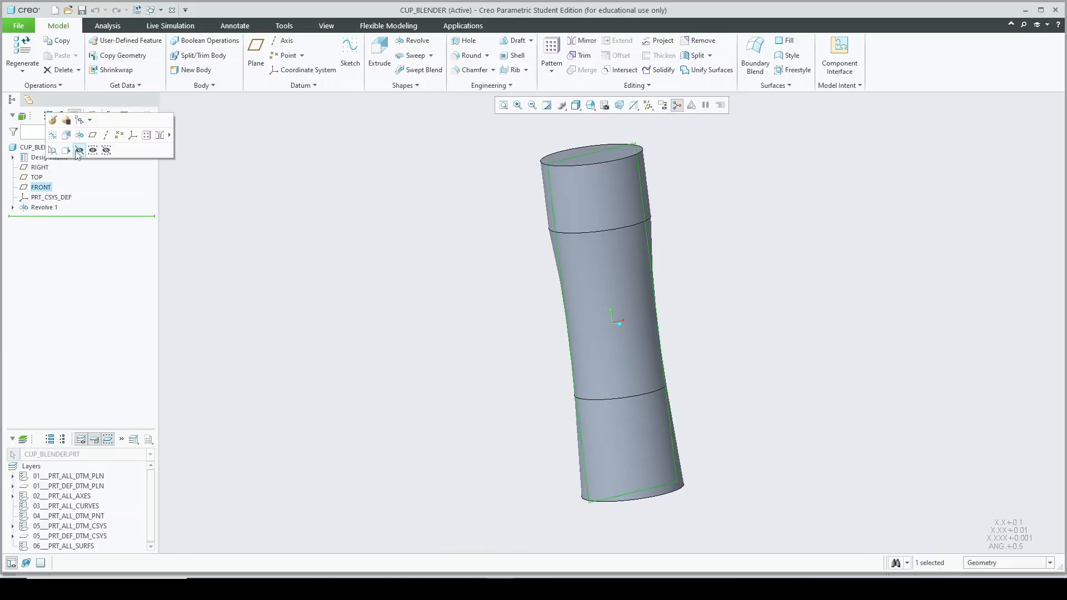
left_click(69, 149)
left_click(381, 55)
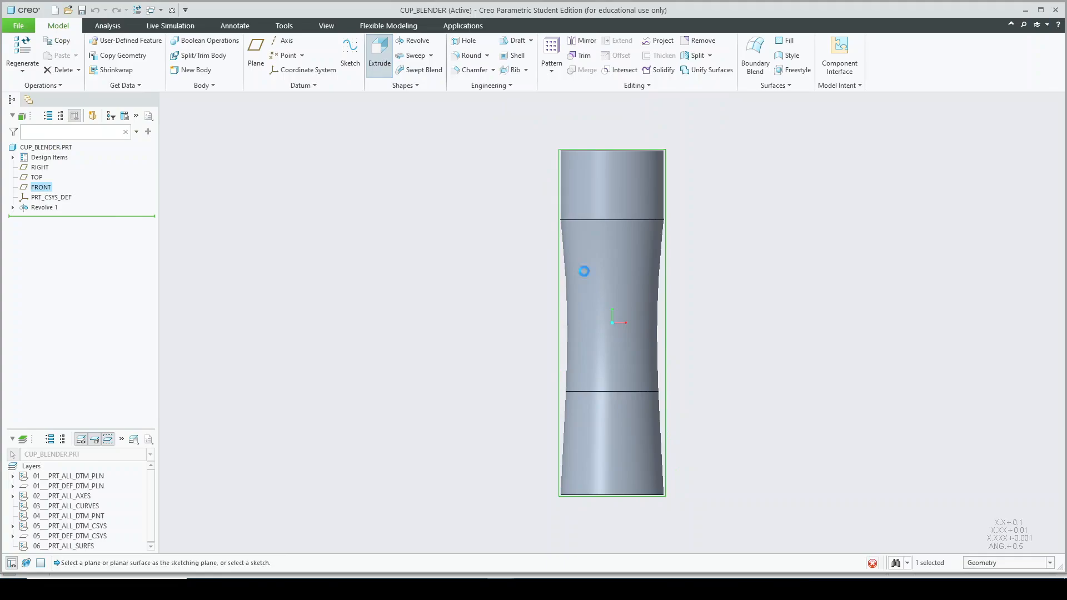
left_click(306, 56)
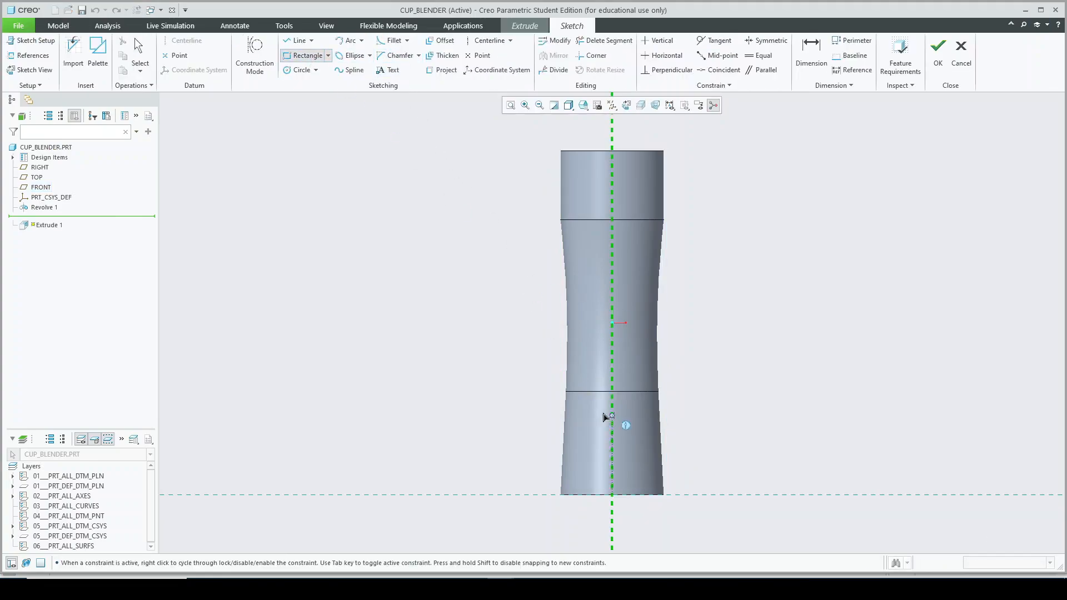
left_click(486, 40)
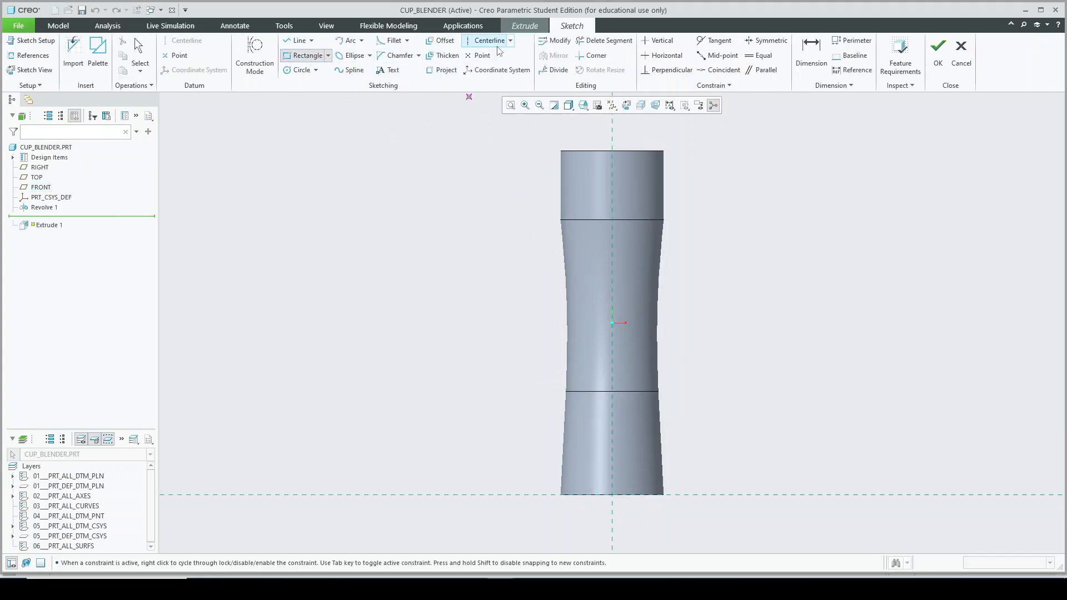
left_click(612, 392)
middle_click(719, 365)
key("ctrl+z")
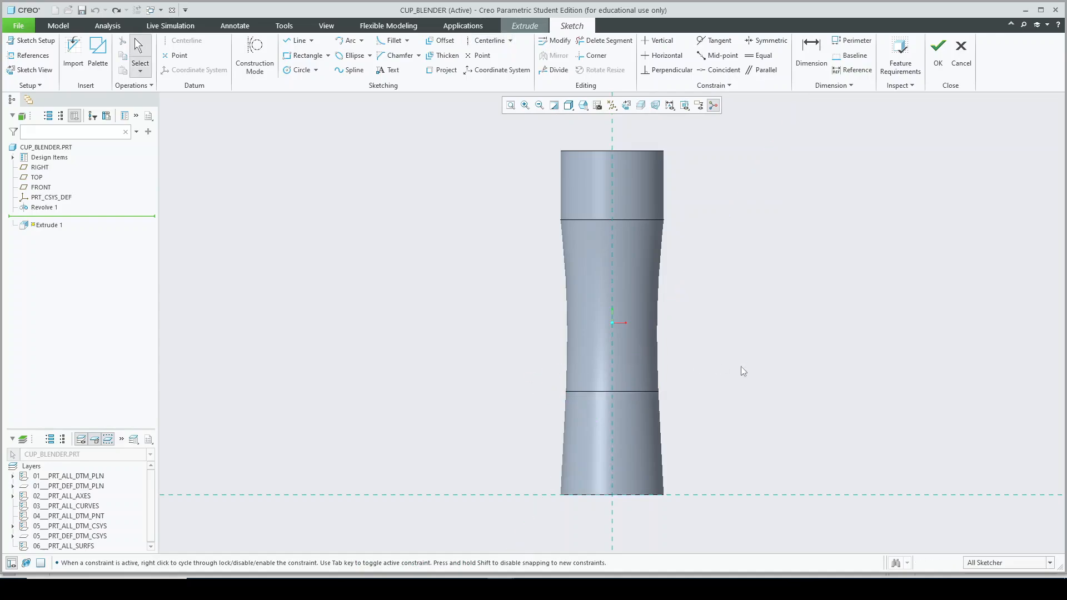
- Add two horizontal centerlines to the sketch, one along the body's lower edge line and one along its upper edge line
left_click(487, 41)
left_click(613, 392)
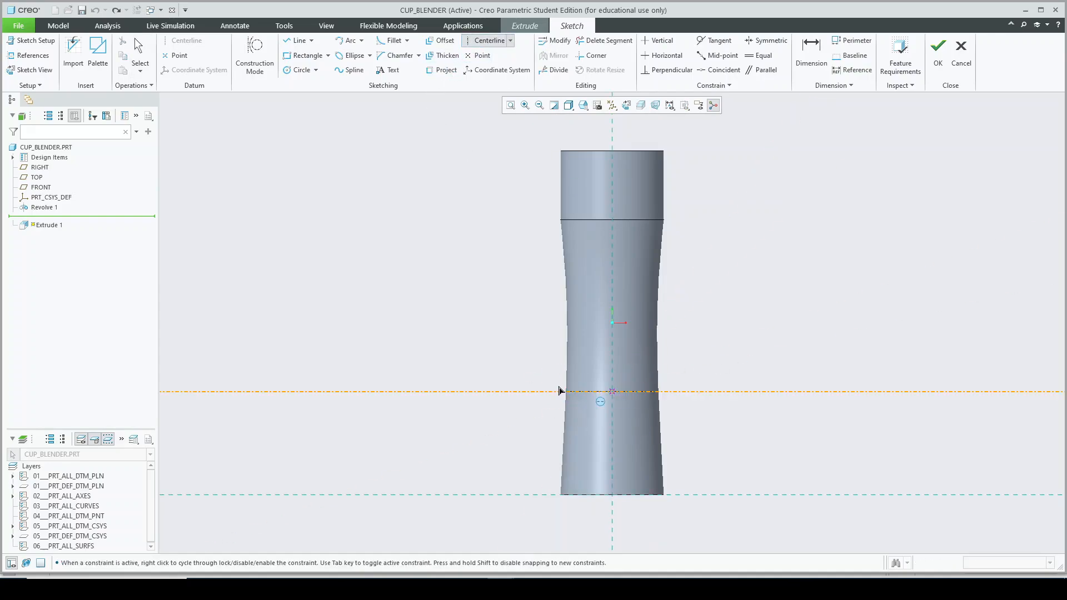
left_click(563, 391)
left_click(612, 220)
left_click(550, 221)
middle_click(614, 252)
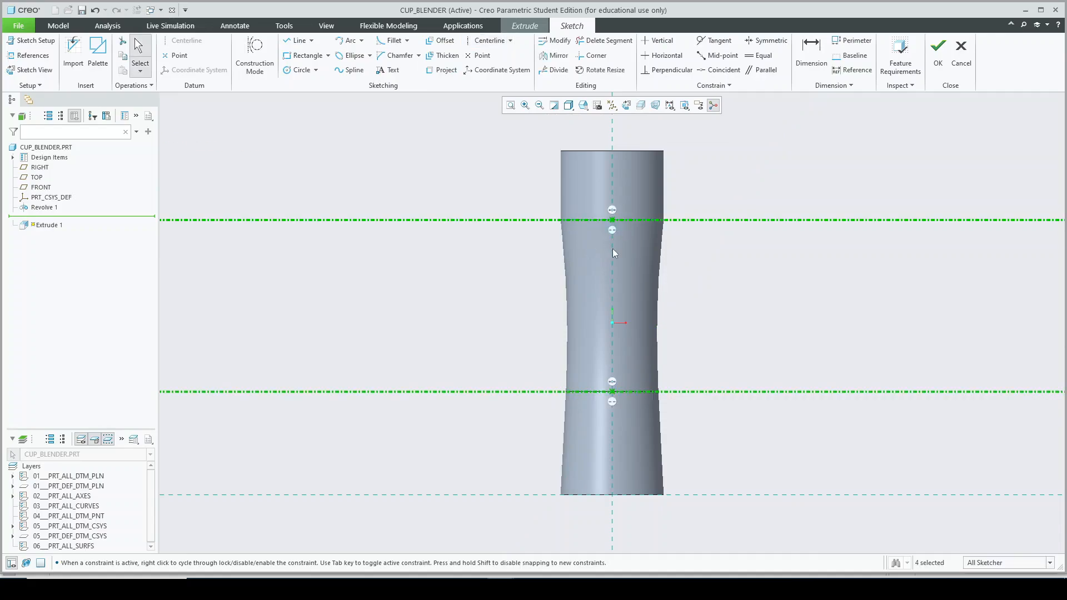
- Sketch a rectangle about 7.68 wide and 4.00 high from the lower centerline downward, enclosing the body's lower section
middle_click_drag(615, 253, 605, 196, "shift")
left_click(304, 56)
left_click(479, 334)
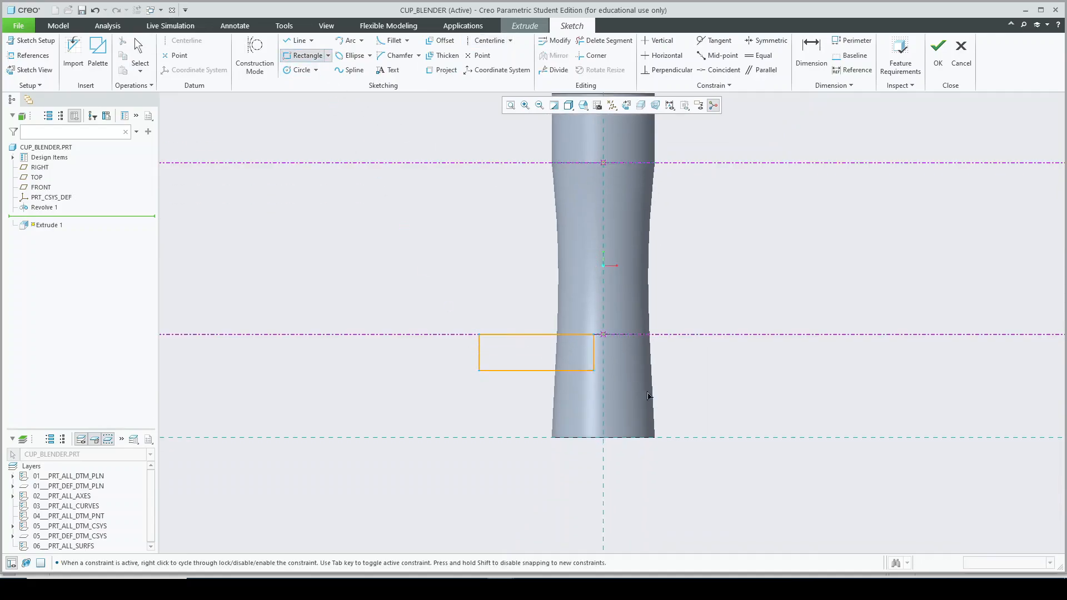
left_click(744, 472)
- Sketch a rectangle about 7.43 wide and 3.31 high from the upper centerline upward, enclosing the body's upper section, and finish the sketch
middle_click_drag(745, 477, 736, 585, "shift")
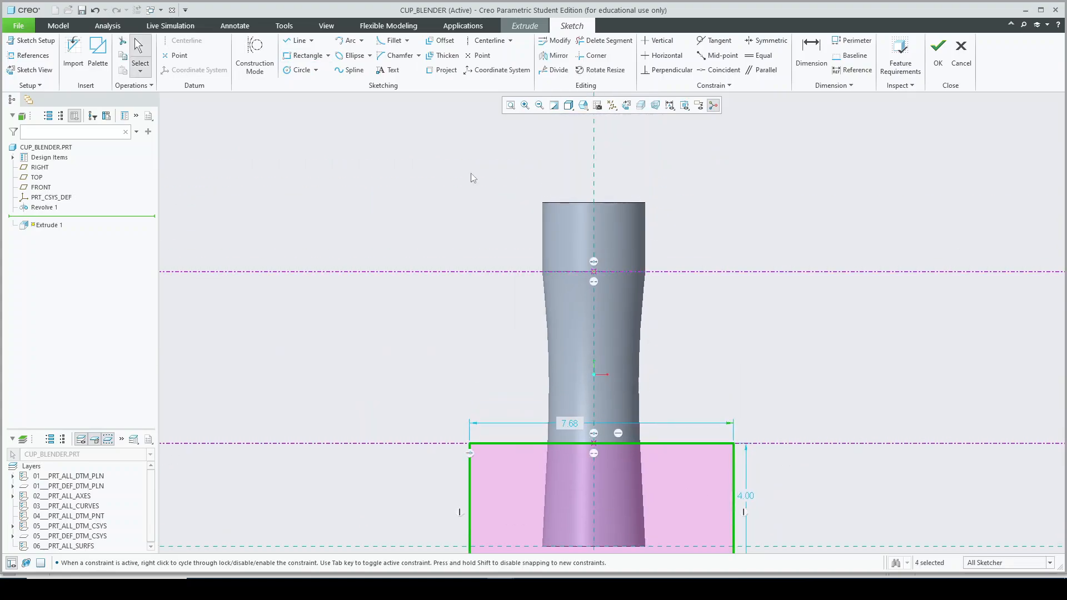
left_click(304, 56)
left_click(467, 270)
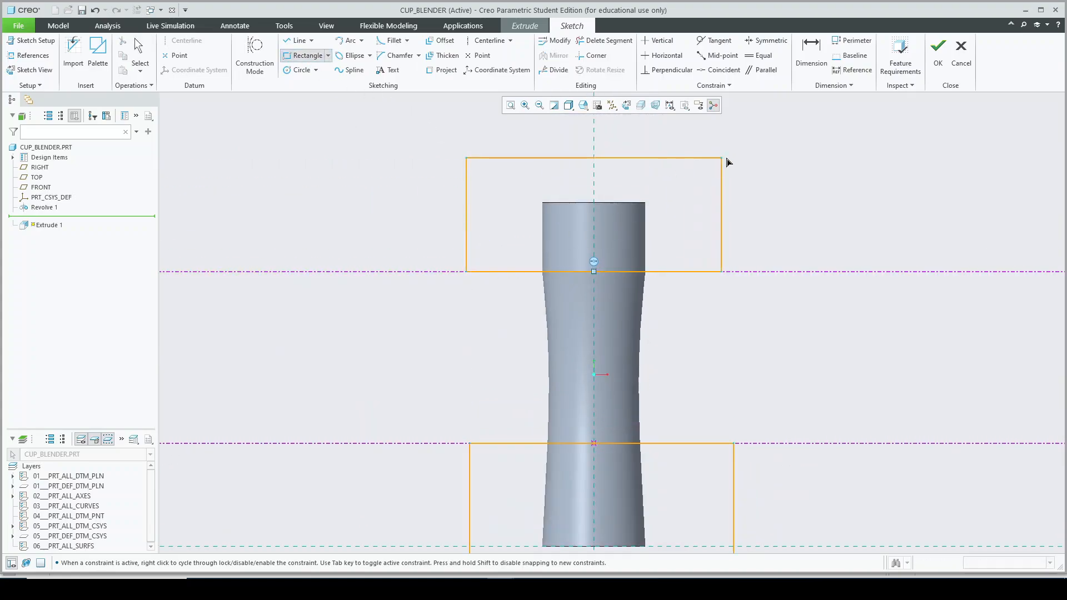
left_click(724, 158)
middle_click(723, 158)
scroll(721, 206, "down", 3)
mouse_move(532, 125)
left_mouse_down()
mouse_move(889, 486)
mouse_move(883, 475)
left_mouse_up()
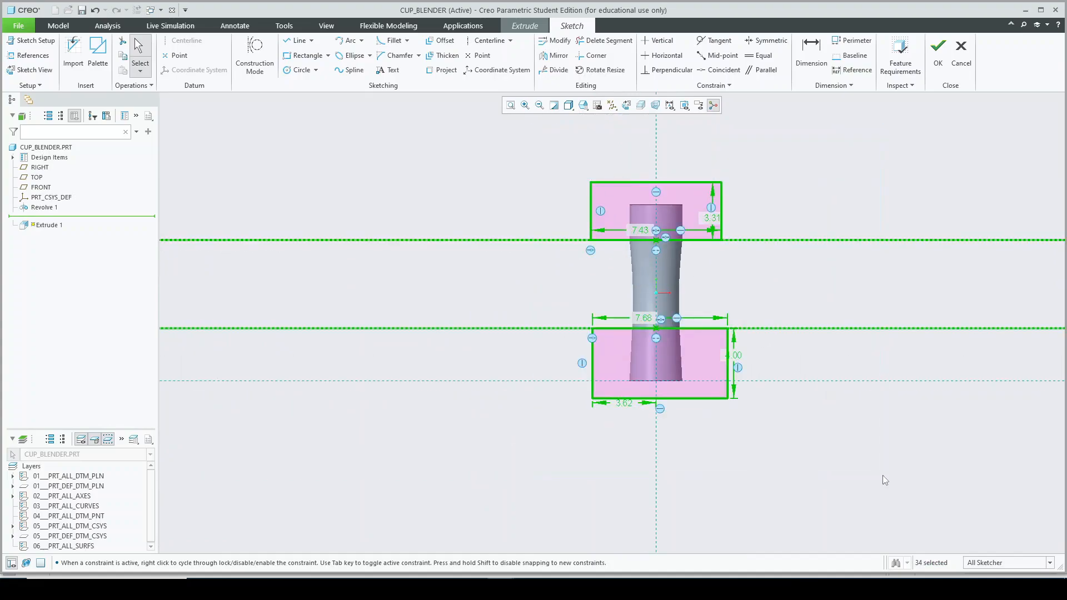
left_click(938, 53)
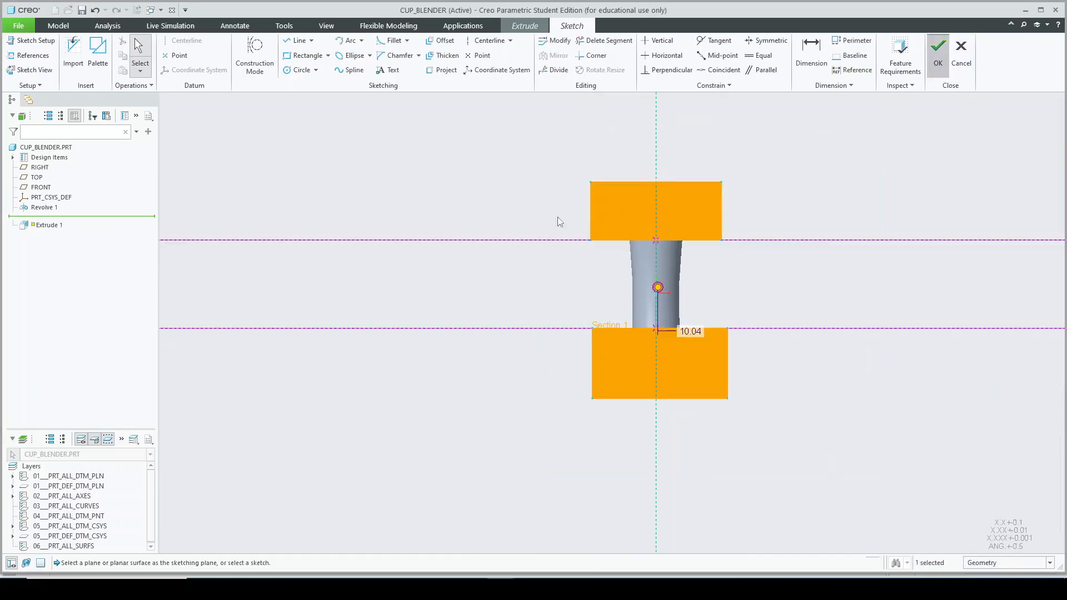
- Extrude both rectangles symmetrically to a depth of 10.04 with material removal, cutting away the body's lower and upper sections
left_click(118, 53)
left_click(141, 76)
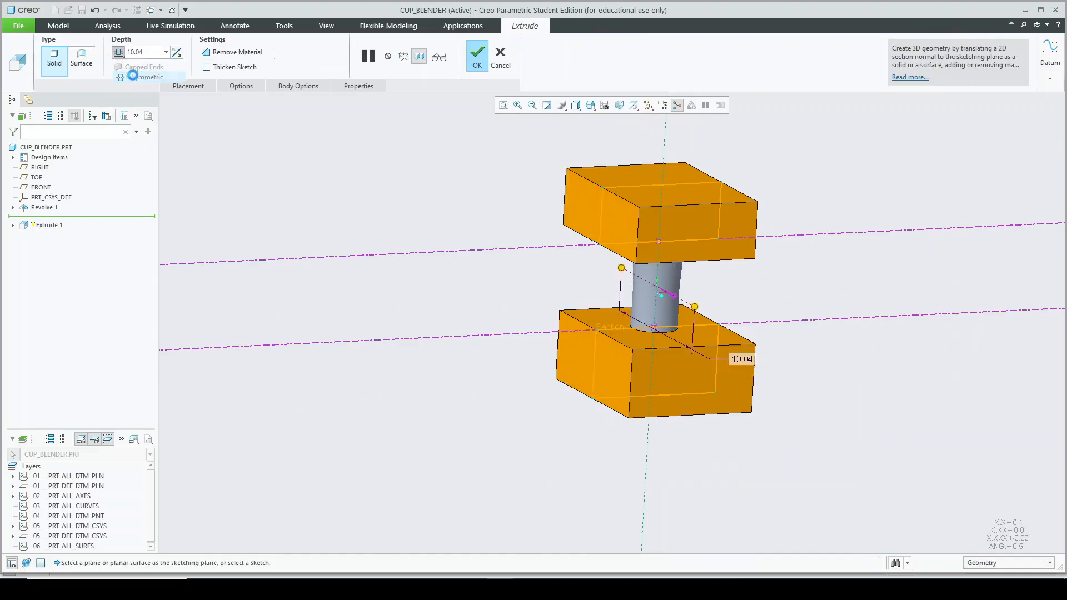
left_click(234, 52)
middle_click(610, 241)
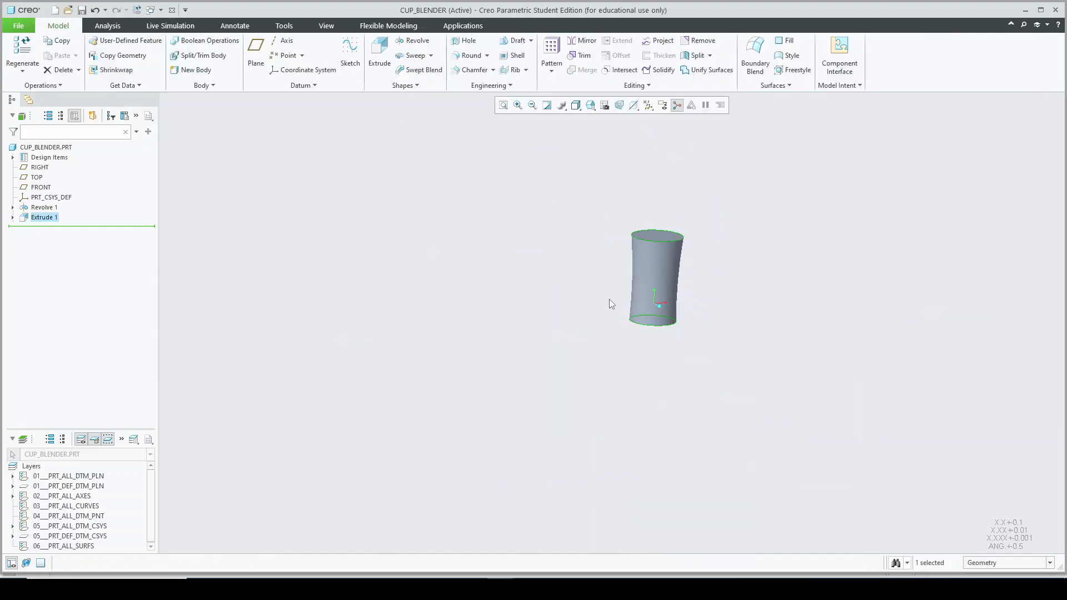
- Save the cup part and switch to the BLENDER_ASSEMBLY.ASM window
middle_click_drag(618, 302, 528, 371, "shift")
scroll(638, 291, "down", 4)
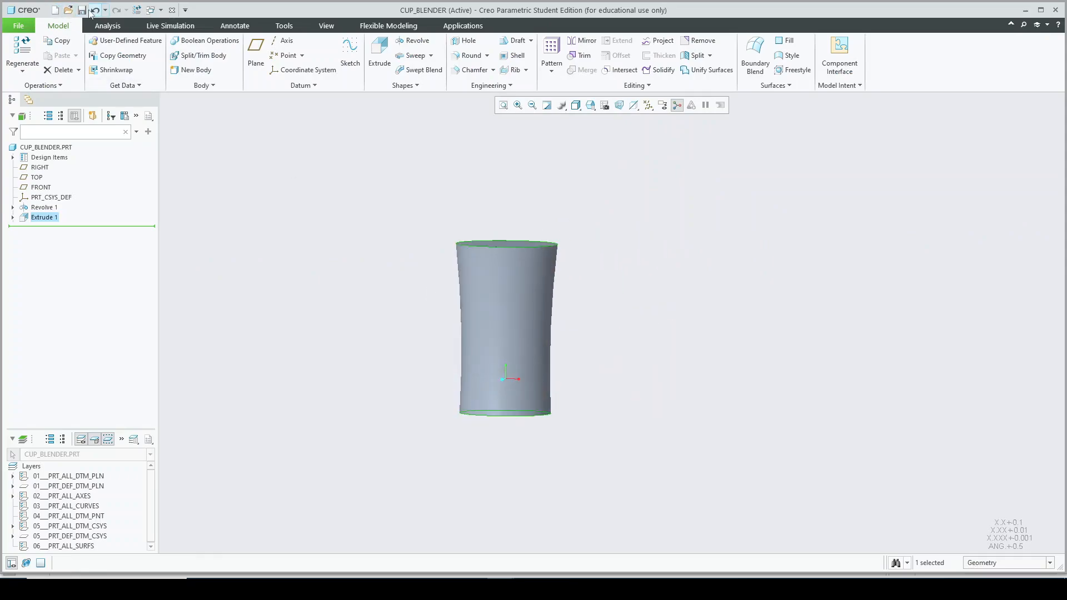
left_click(82, 10)
middle_click_drag(615, 312, 631, 268)
left_click(160, 10)
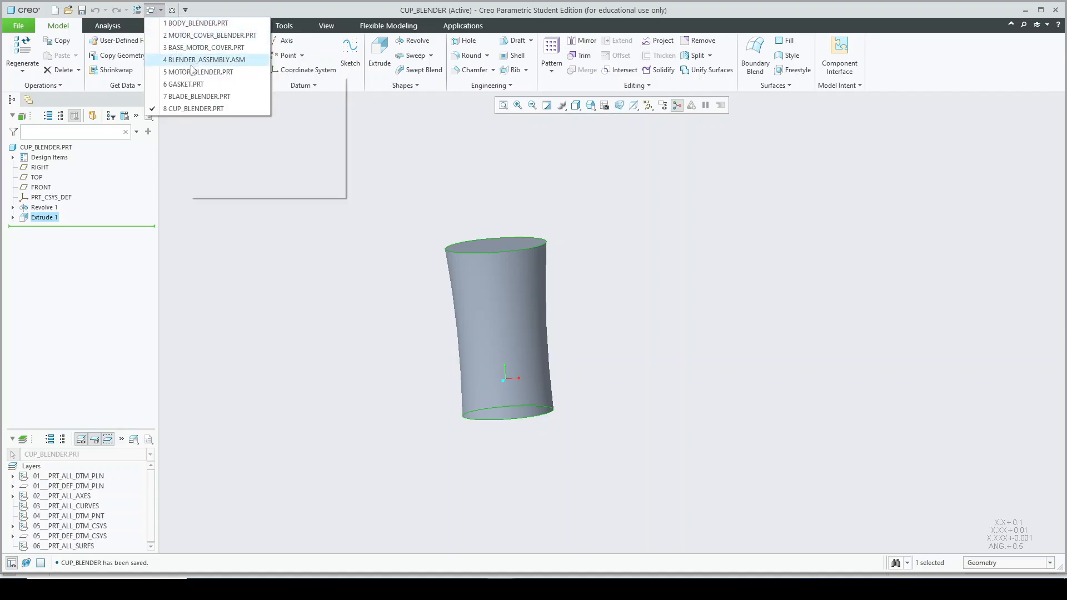
left_click(234, 59)
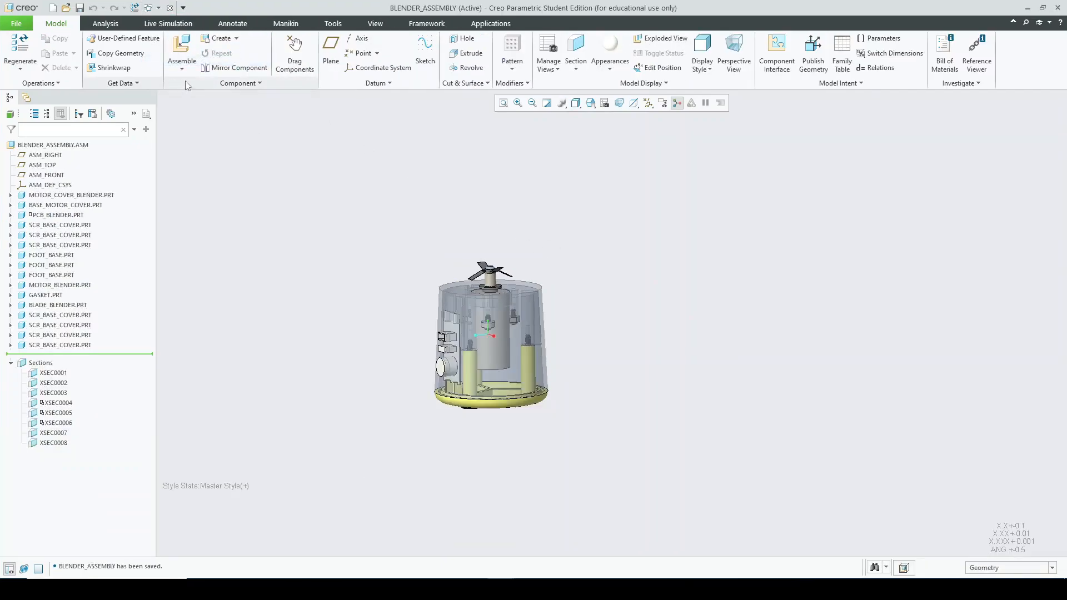
- Insert cup_blender.prt from the current session into the blender assembly as a component
left_click(182, 50)
left_click(380, 238)
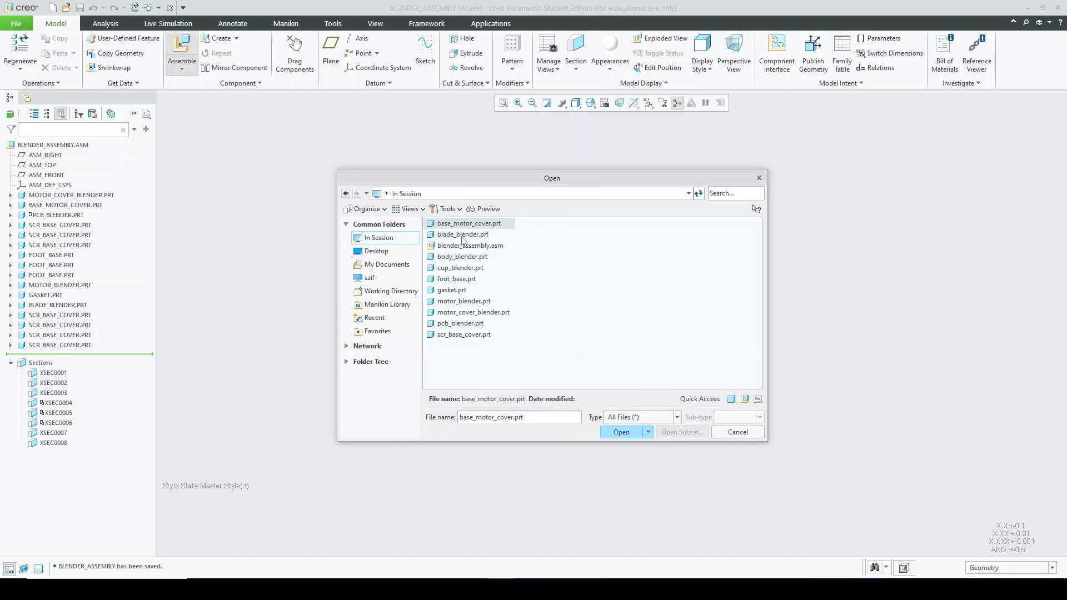
left_click(456, 279)
left_click(460, 267)
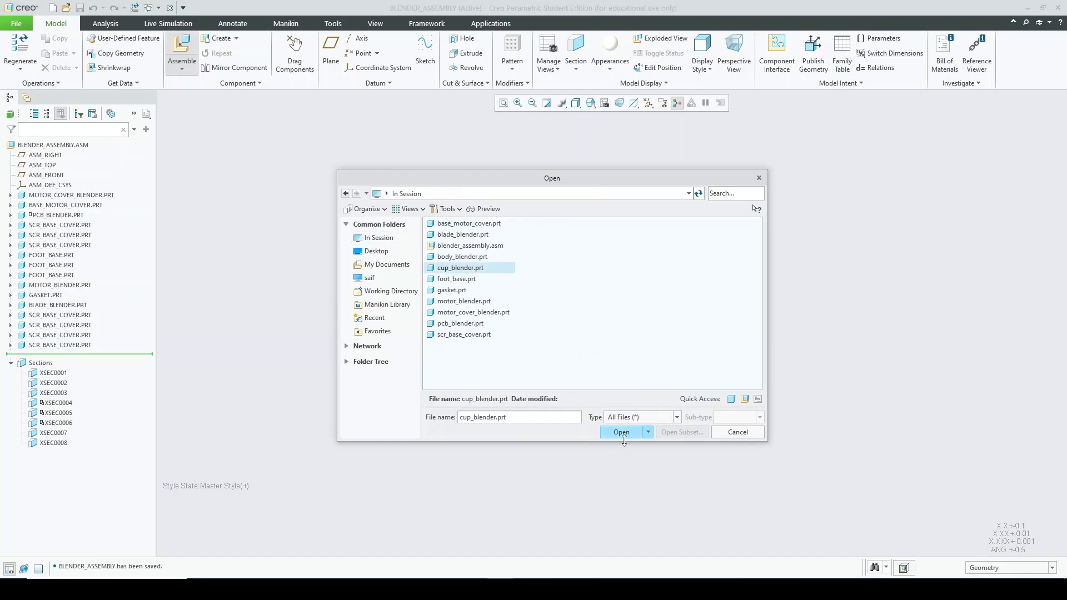
left_click(622, 434)
- Constrain the cup with the Default constraint and complete its placement
left_click(242, 69)
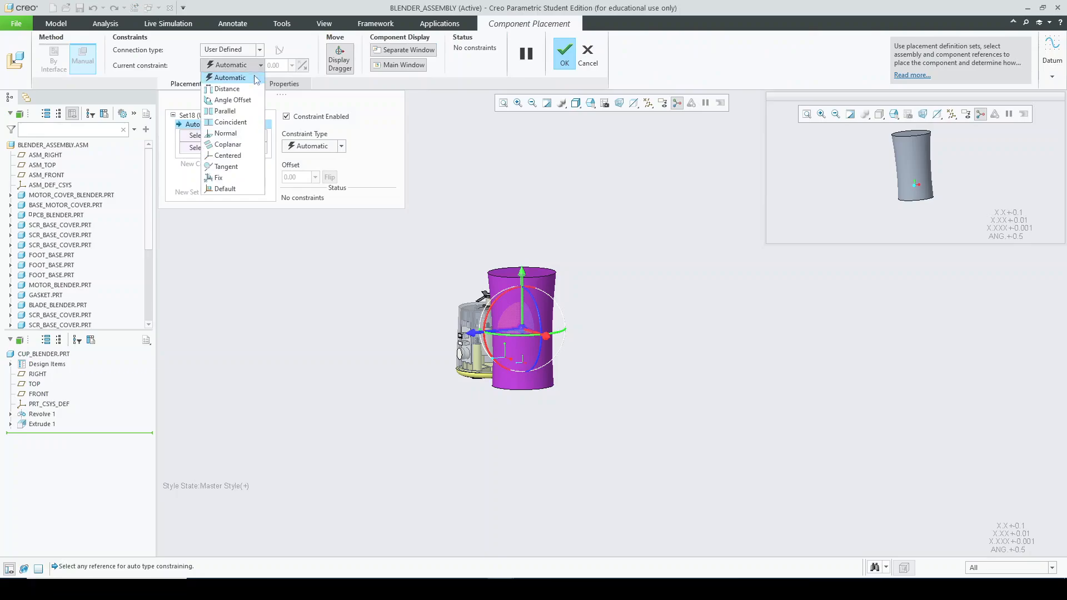
left_click(226, 188)
scroll(470, 302, "up", 5)
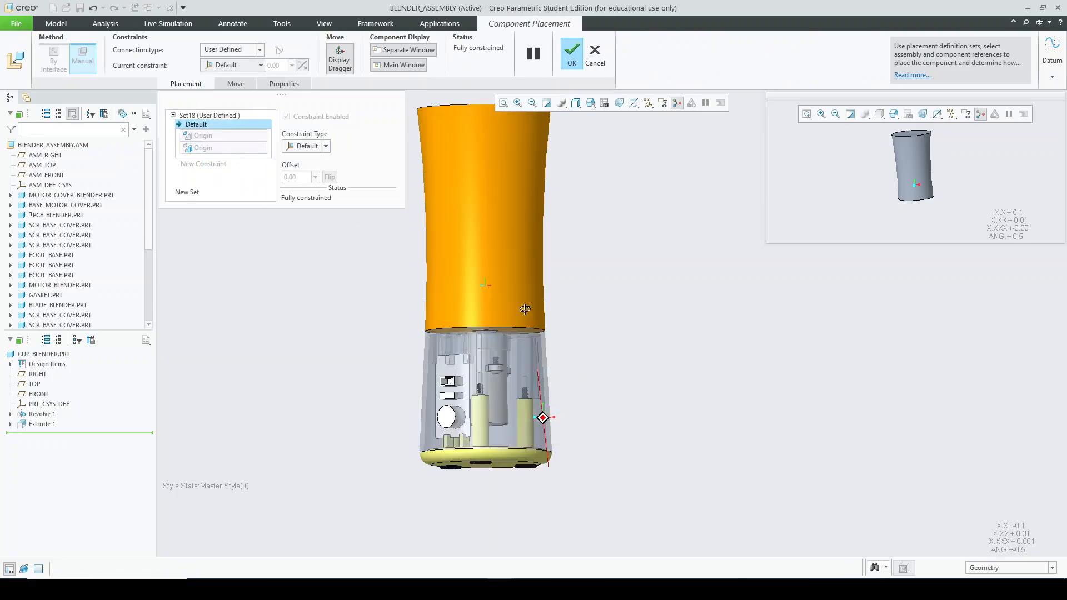
middle_click_drag(525, 309, 535, 322)
middle_click(607, 327)
- Activate cross section XSEC0001 to cut the blender assembly open
scroll(608, 326, "down", 3)
scroll(359, 270, "up", 3)
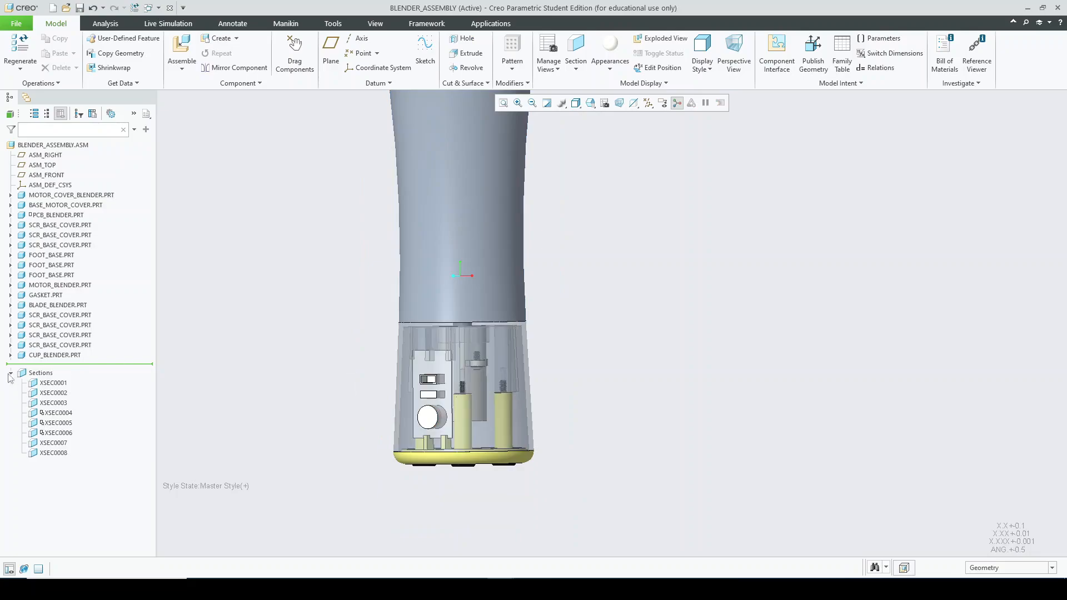
left_click(51, 384)
left_click(60, 320)
middle_click_drag(446, 305, 396, 373)
left_click(601, 318)
- Activate CUP_BLENDER.PRT for editing within the sectioned assembly
scroll(411, 282, "down", 3)
scroll(399, 378, "up", 3)
middle_click_drag(415, 279, 403, 304, "shift")
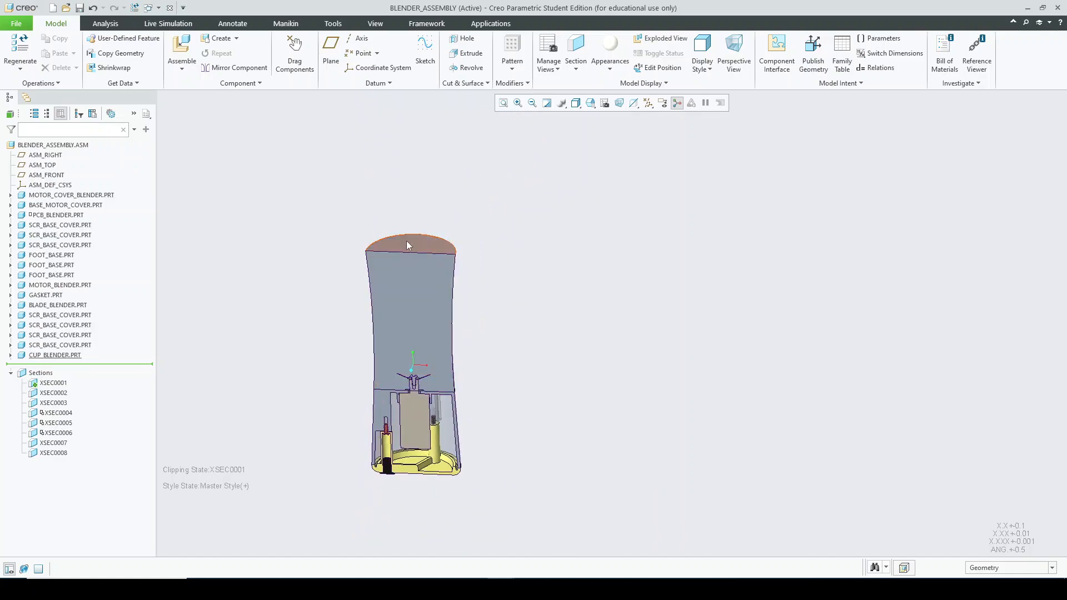
left_click(407, 244)
left_click(410, 176)
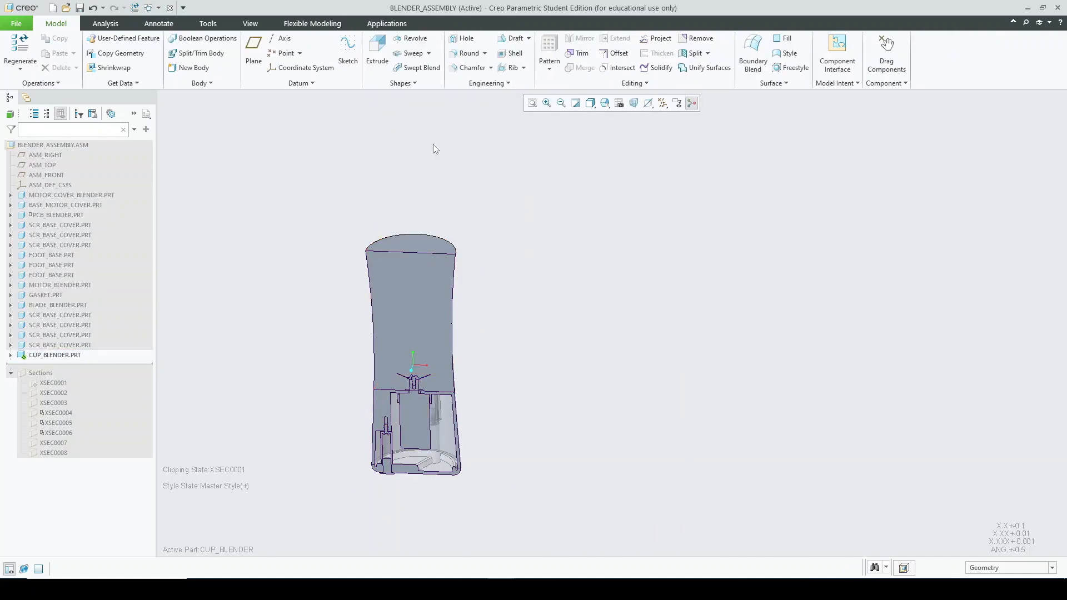
- Shell the cup body, choosing its flat bottom and top faces as the surfaces to remove
left_click(511, 53)
left_click(421, 245)
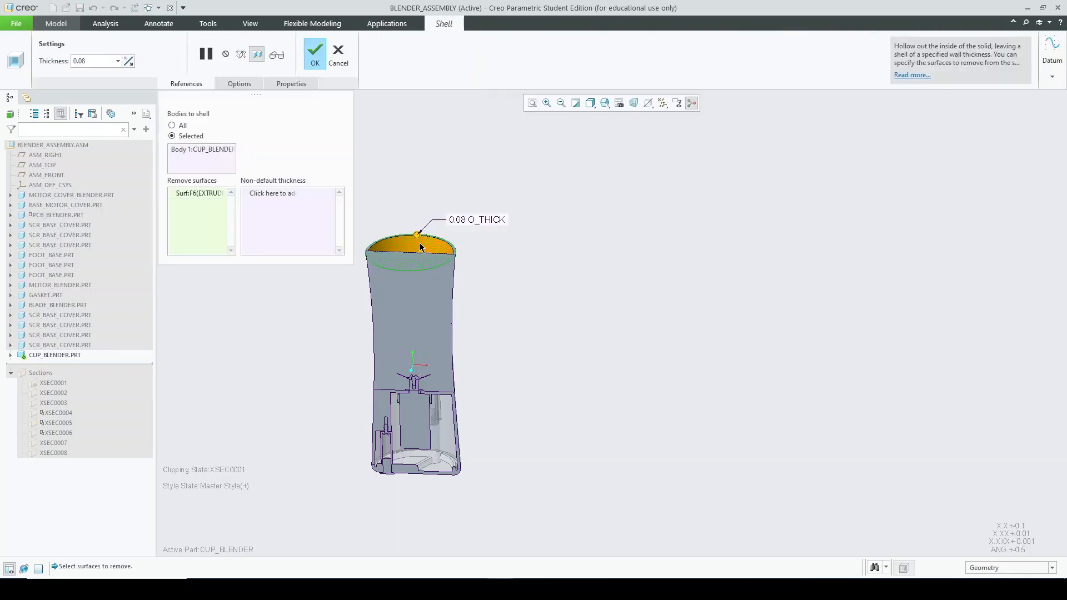
middle_click_drag(460, 286, 448, 405)
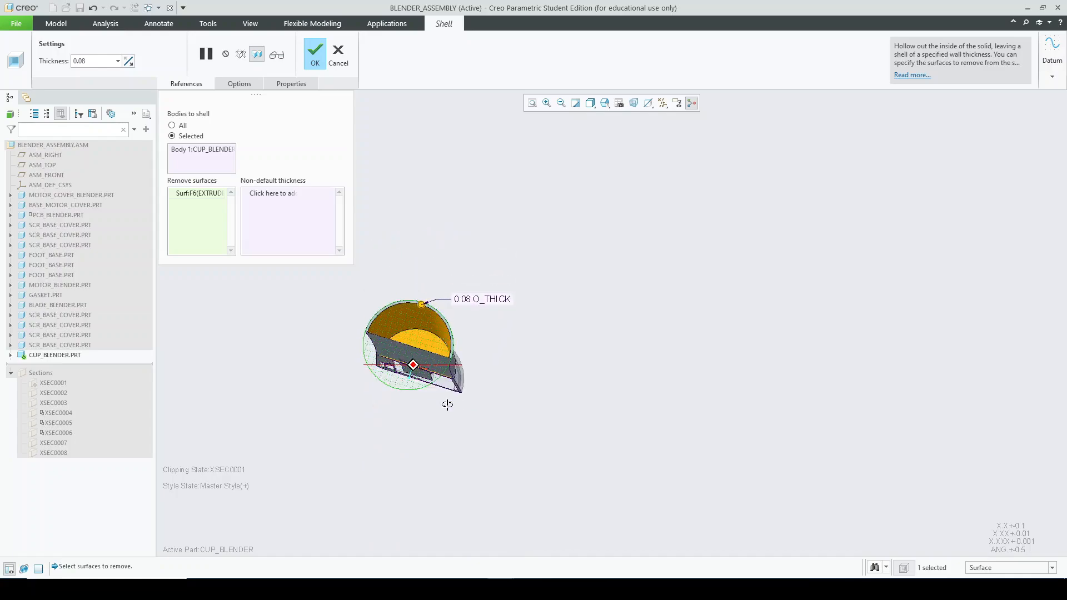
scroll(431, 360, "down", 1)
left_click(431, 348, "ctrl")
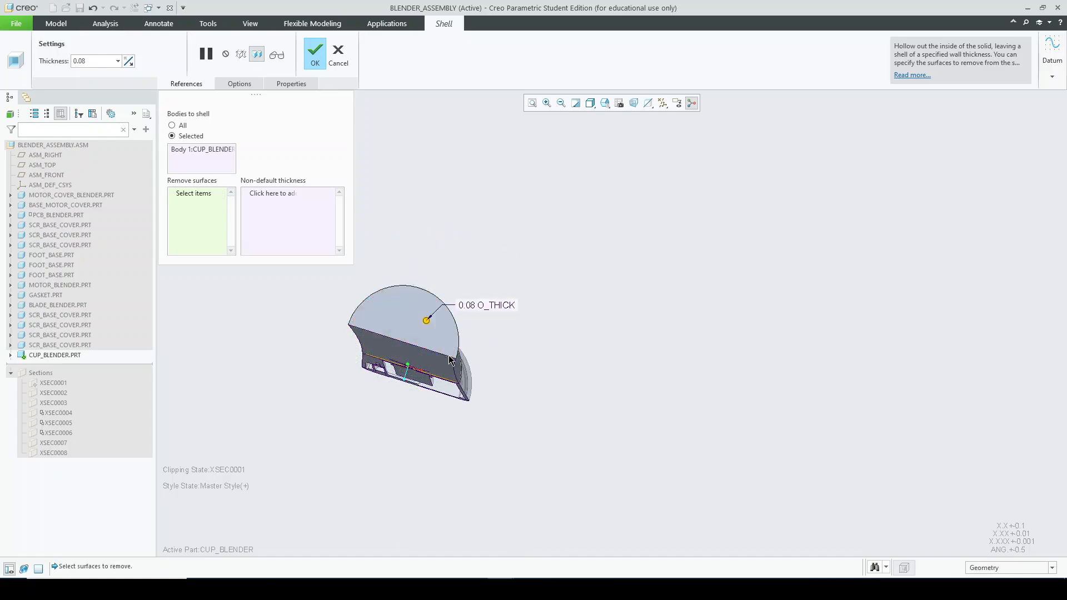
middle_click_drag(449, 358, 455, 257)
scroll(447, 416, "down", 3)
left_click(464, 416)
scroll(464, 416, "up", 3)
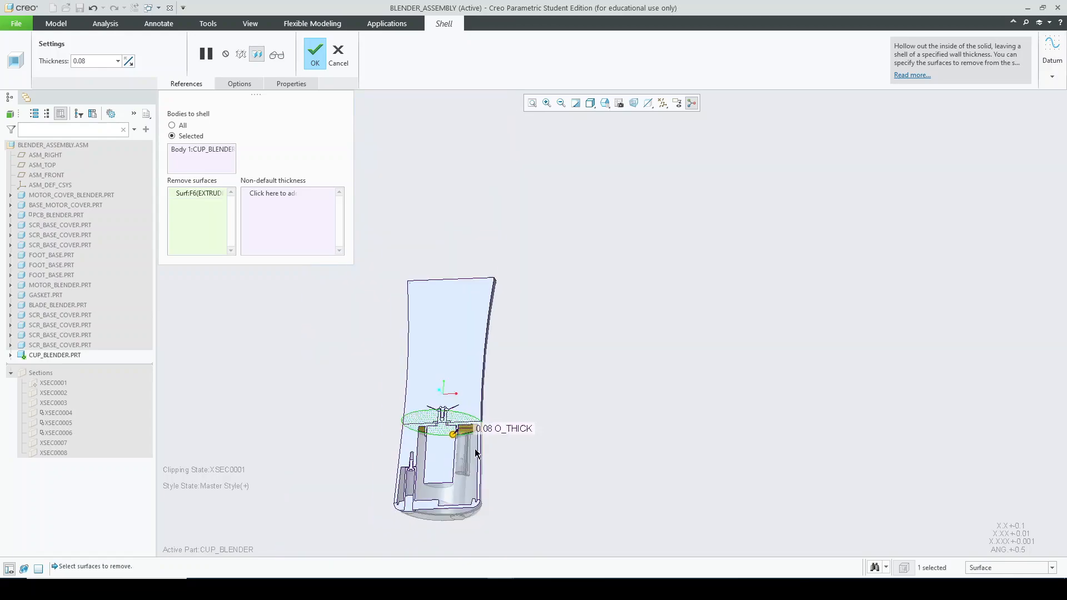
middle_click_drag(465, 416, 467, 328)
left_click(467, 324, "ctrl")
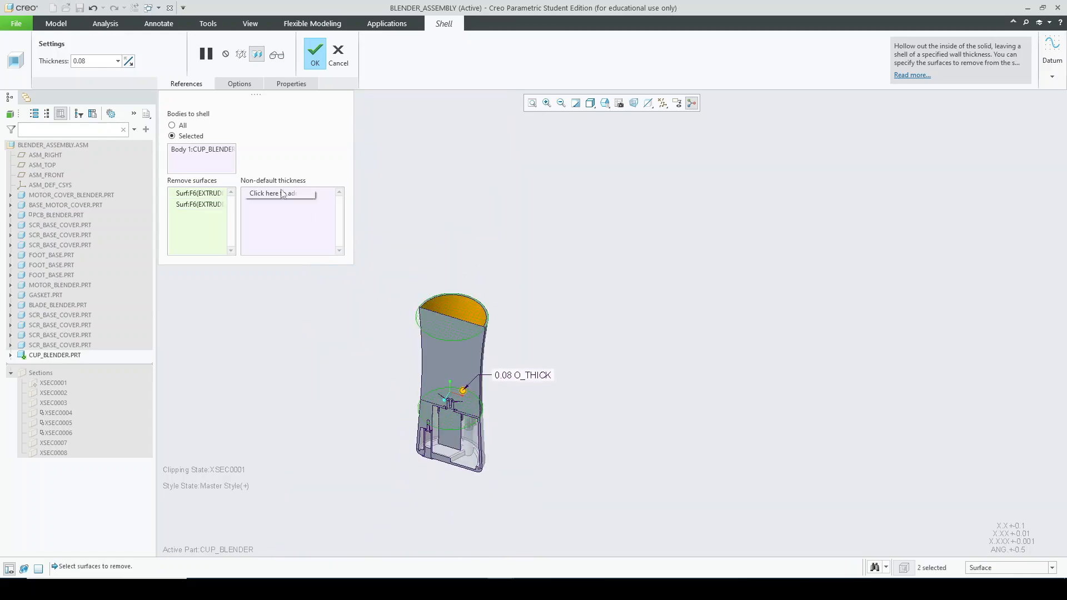
- Set the cup's shell thickness to 0.10 and complete the feature
type("0.10")
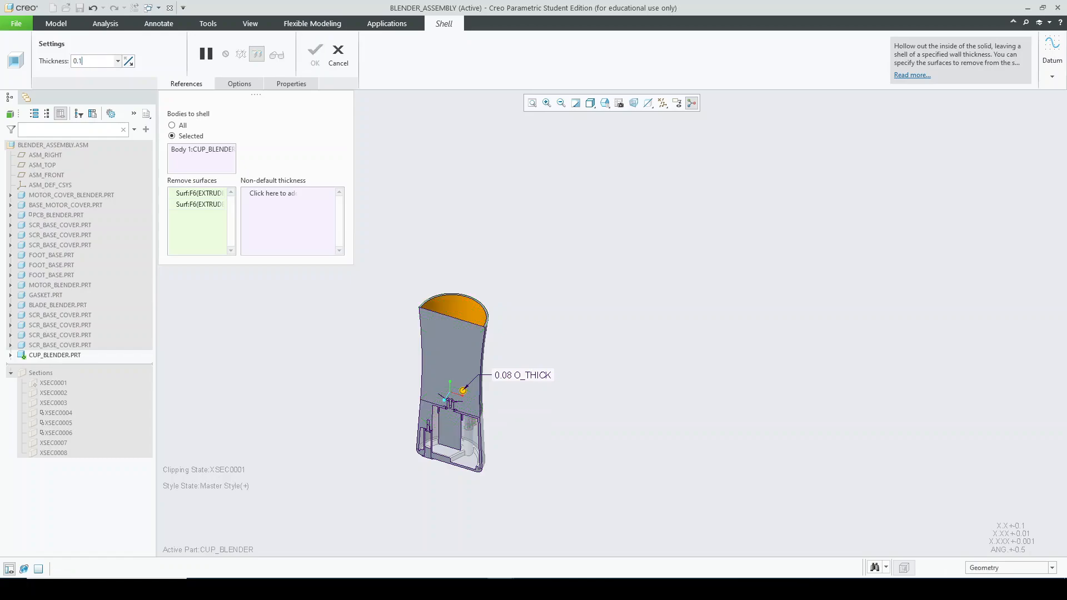
key("Return")
middle_click(608, 258)
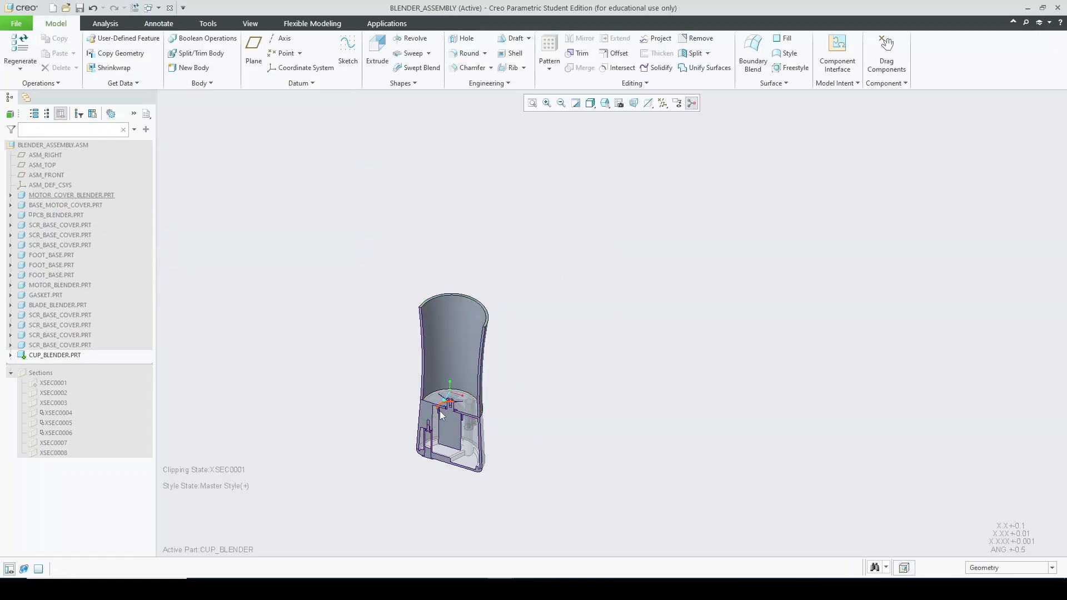
- Activate the top-level assembly BLENDER_ASSEMBLY.ASM
scroll(422, 357, "down", 4)
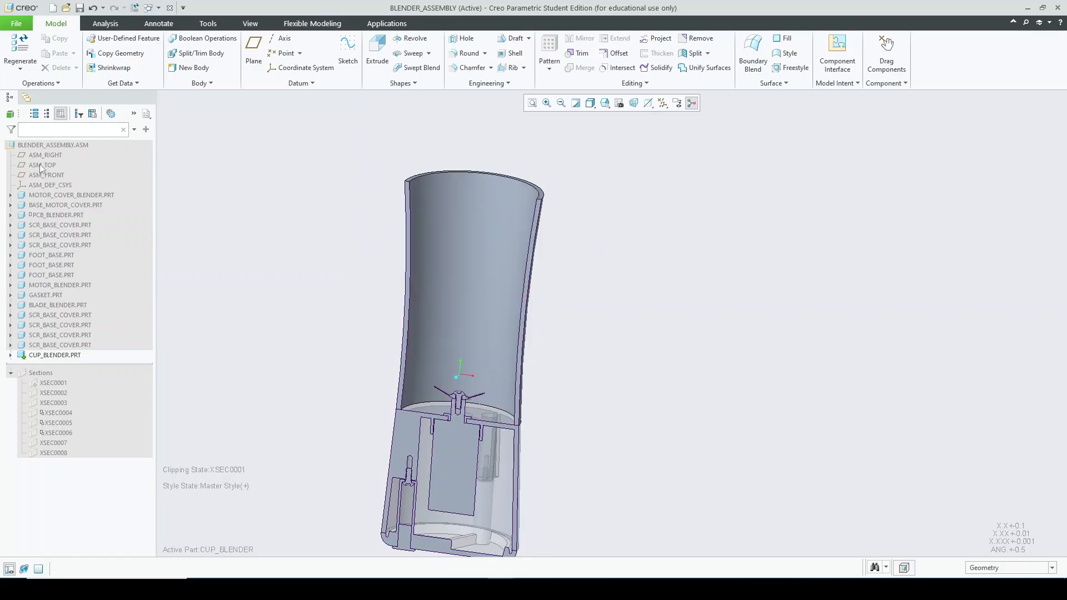
left_click(53, 144)
left_click(60, 95)
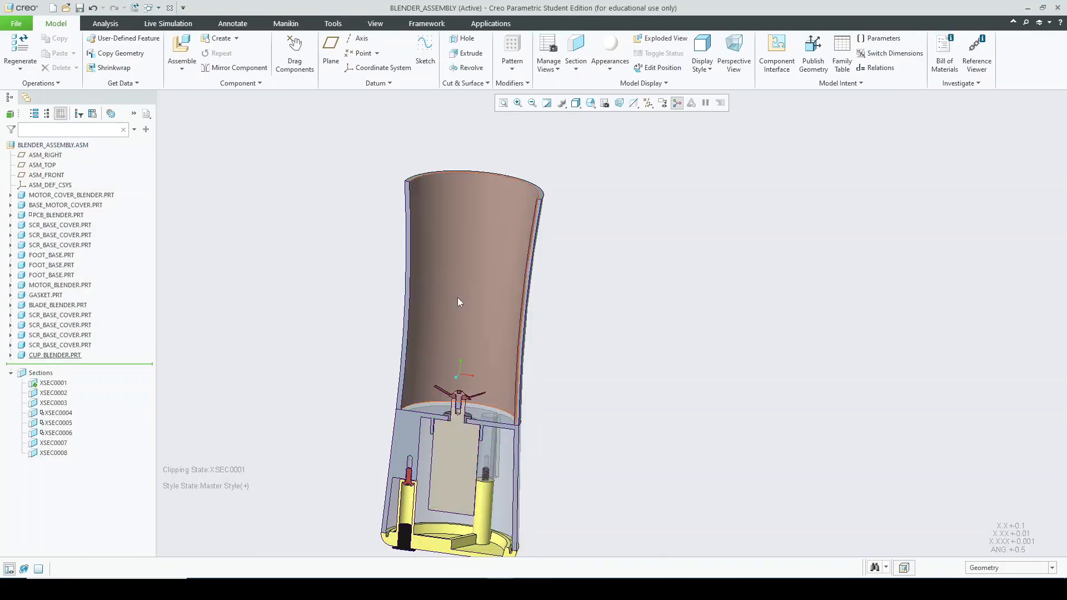
- Examine the sectioned joint where the cup wall meets the motor cover's top face
middle_click_drag(459, 302, 649, 326)
middle_click_drag(342, 300, 441, 349)
scroll(459, 408, "down", 4)
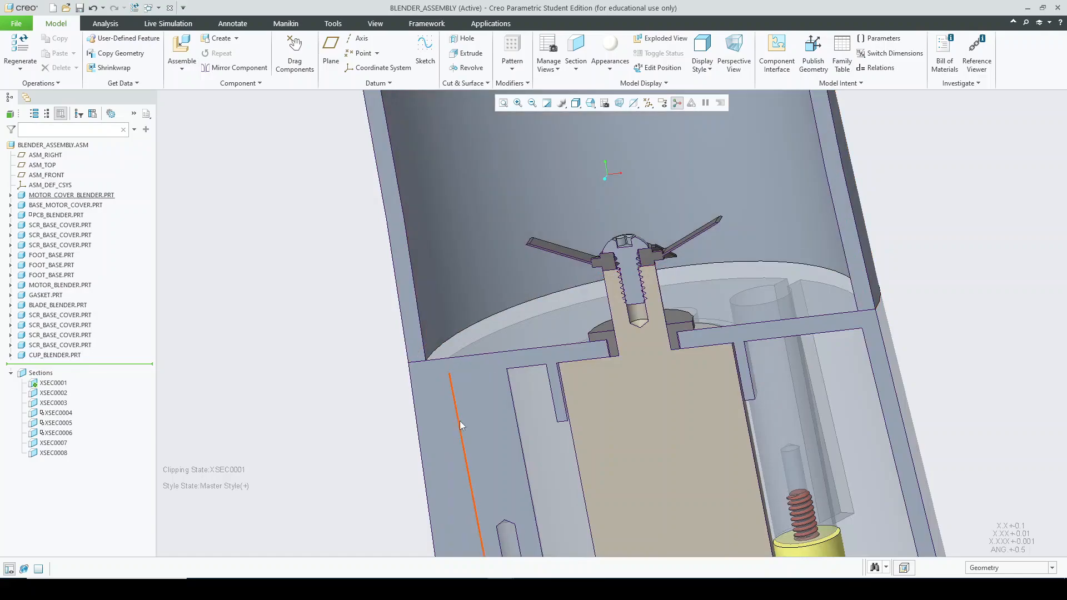
middle_click_drag(459, 421, 501, 415)
left_click(449, 342)
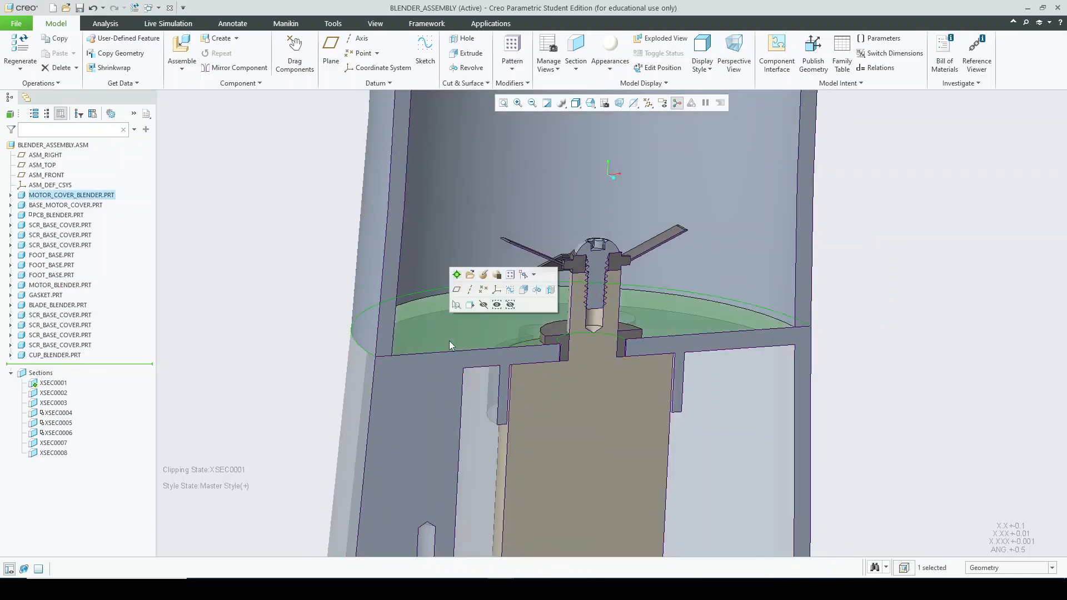
middle_click_drag(402, 342, 383, 341)
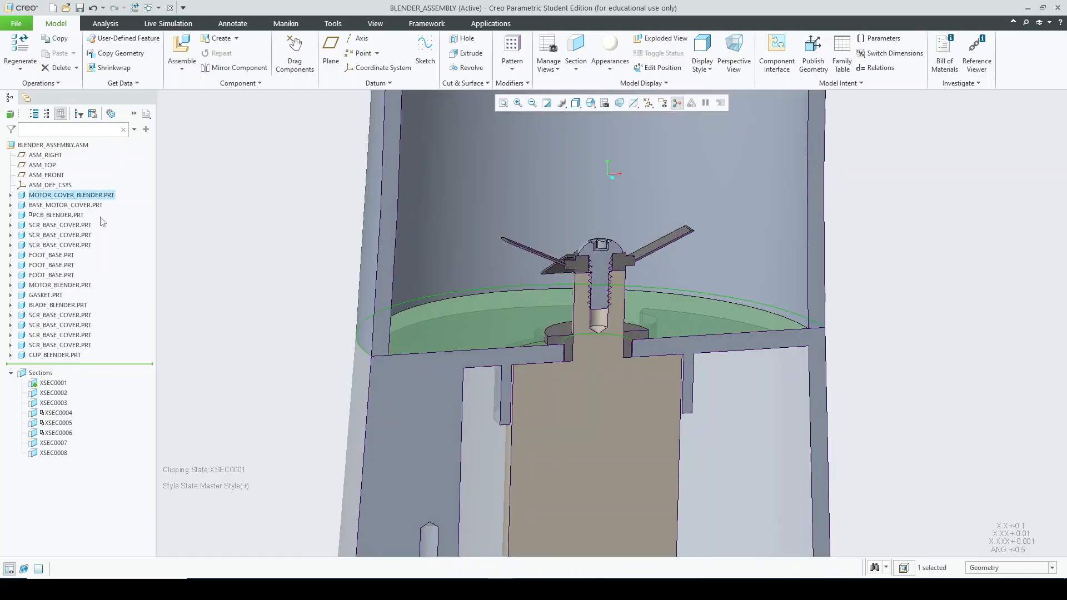
- Orient the view to ASM_FRONT, capture the joint in Snipping Tool and pen-sketch a narrow lip inside the cup wall
left_click(46, 174)
left_click(89, 143)
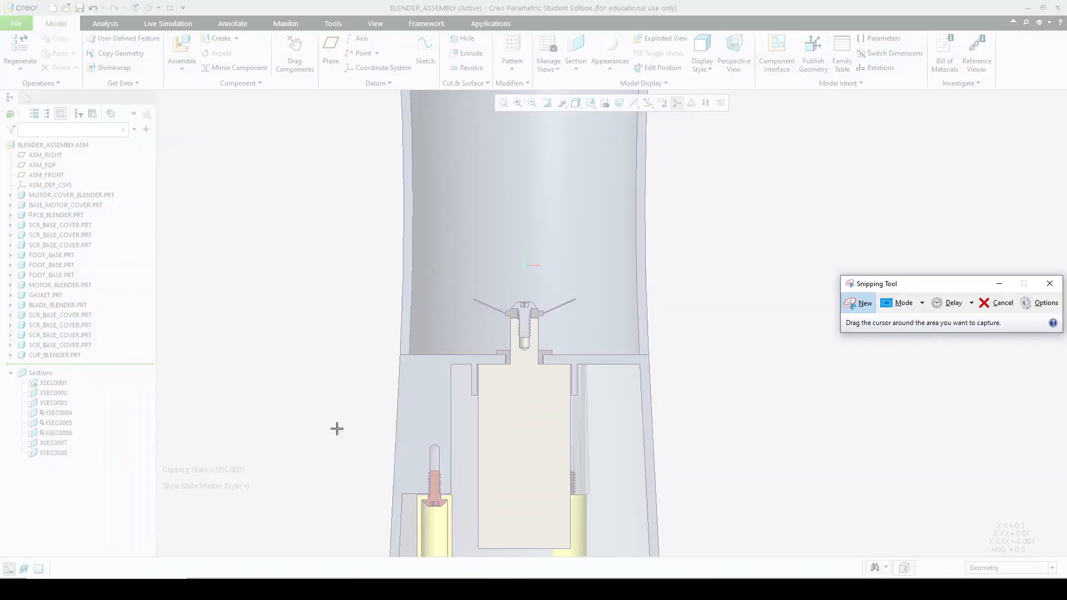
left_click_drag(345, 434, 778, 177)
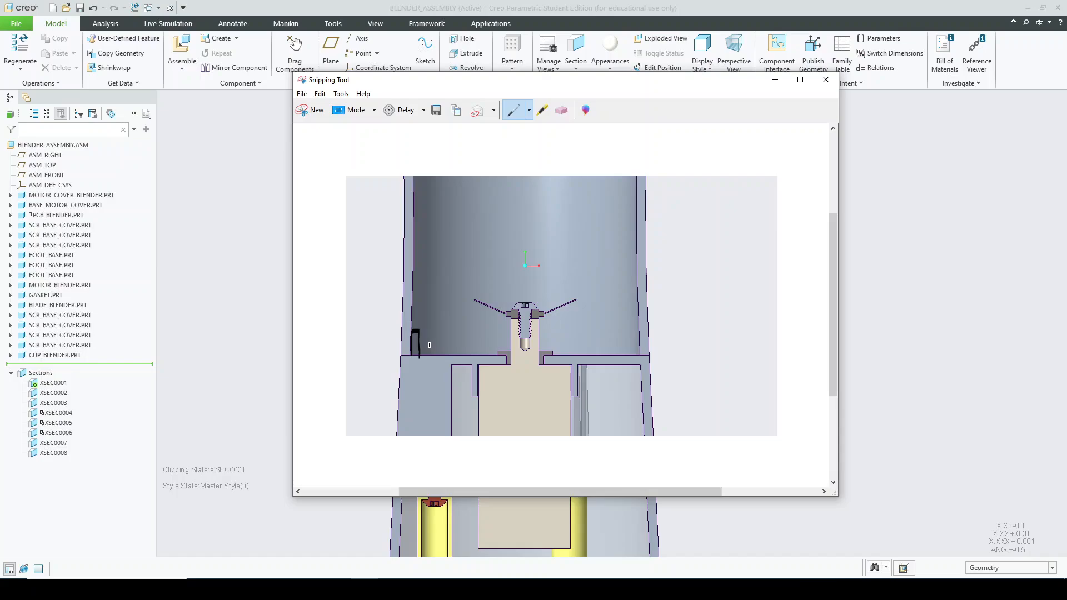
left_click(775, 80)
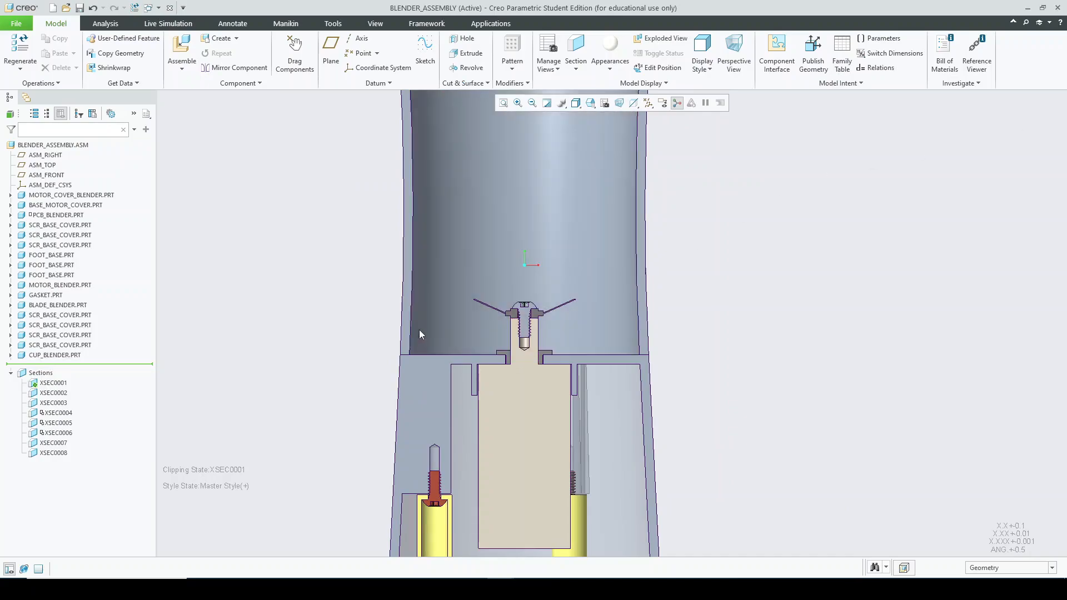
- Activate MOTOR_COVER_BLENDER.PRT for editing and expand its feature list
middle_click_drag(419, 333, 575, 369)
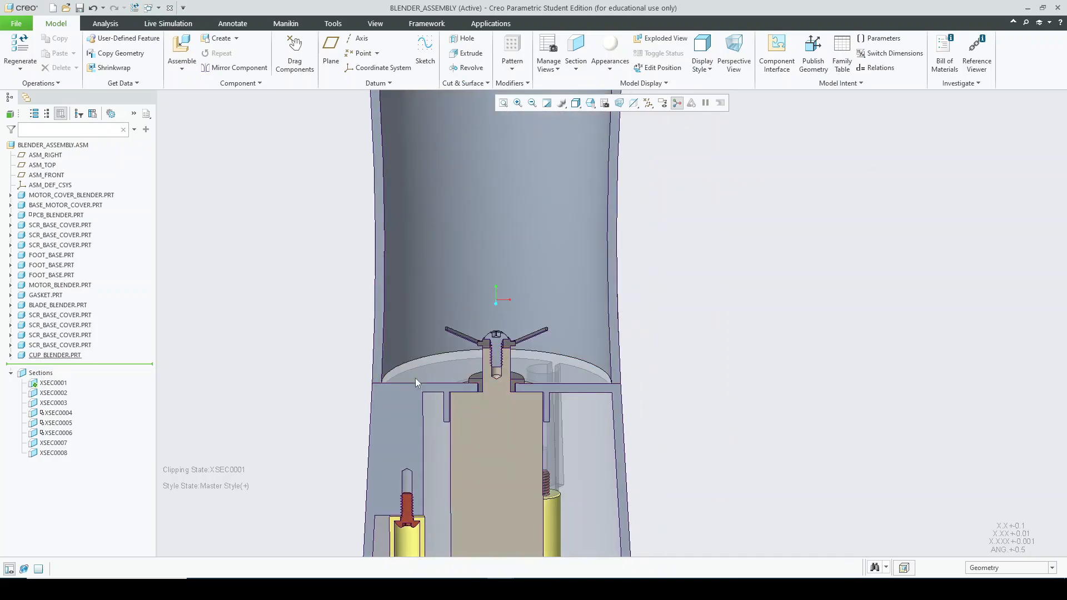
left_click(420, 365)
scroll(420, 366, "up", 2)
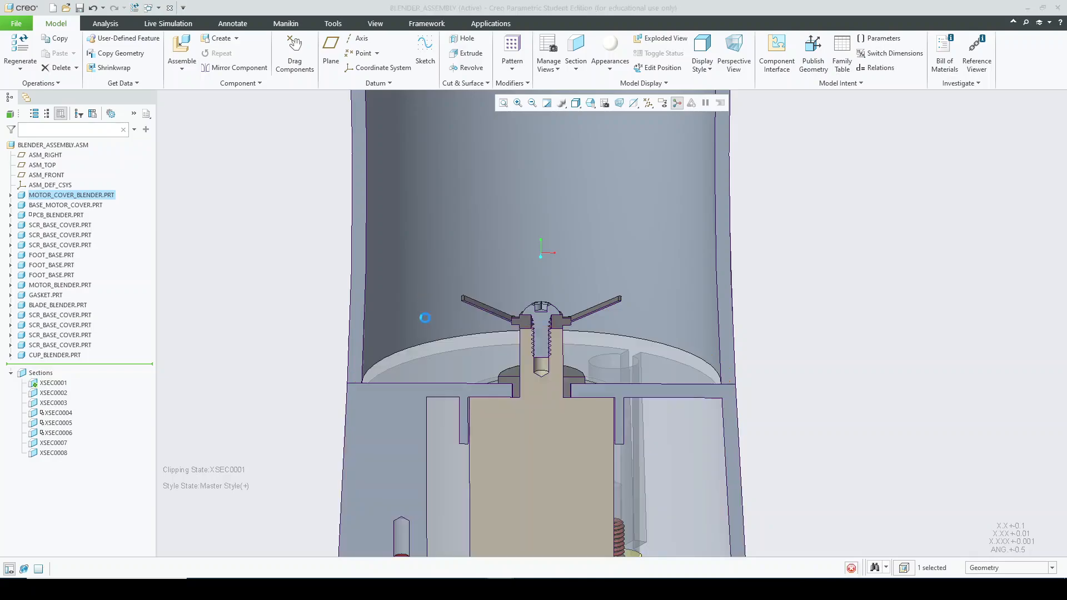
left_click(8, 196)
left_click(10, 195)
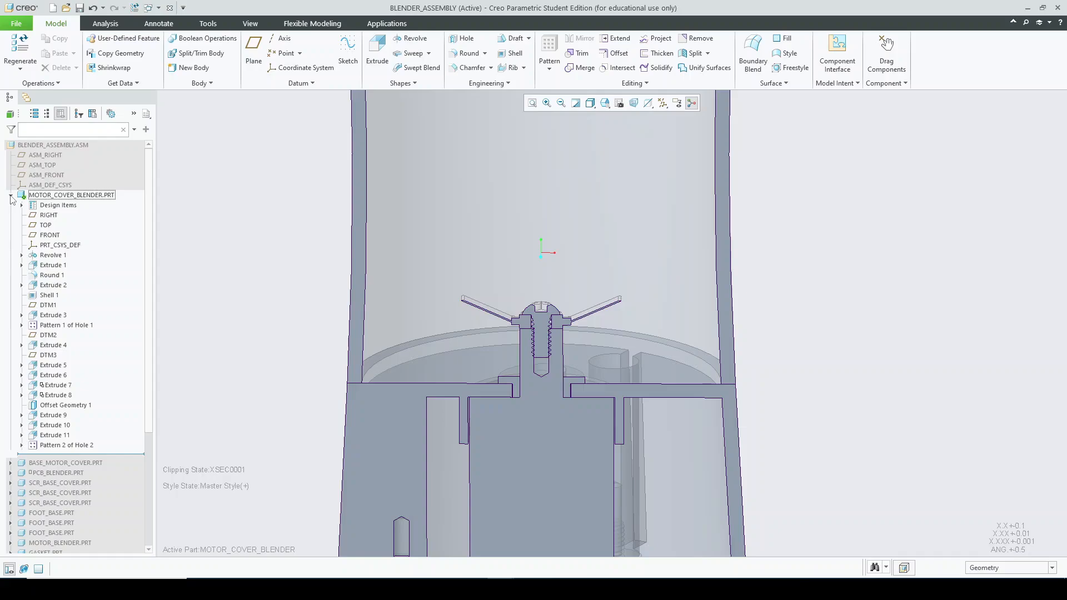
- Start a Revolve sketch on the motor cover's FRONT plane and draw a vertical centerline through the origin
scroll(392, 260, "down", 3)
left_click(51, 235)
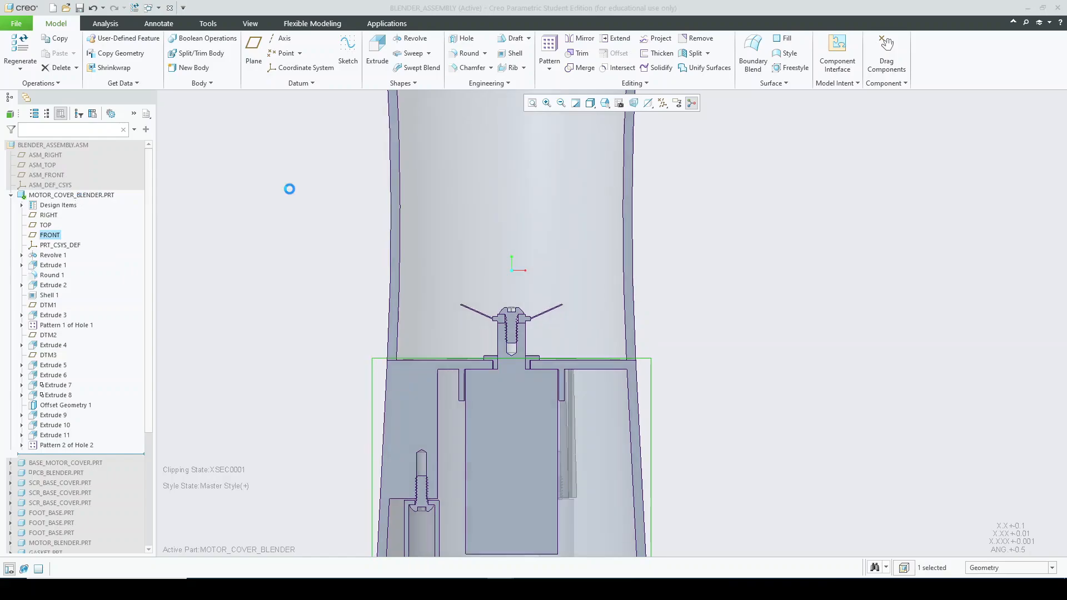
scroll(461, 167, "up", 3)
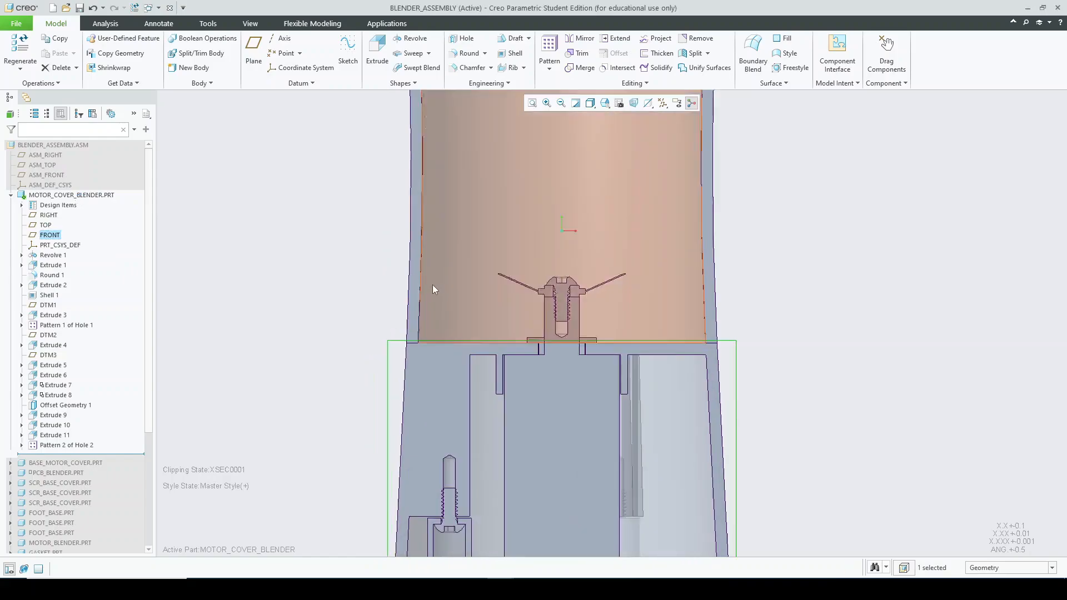
left_click(411, 38)
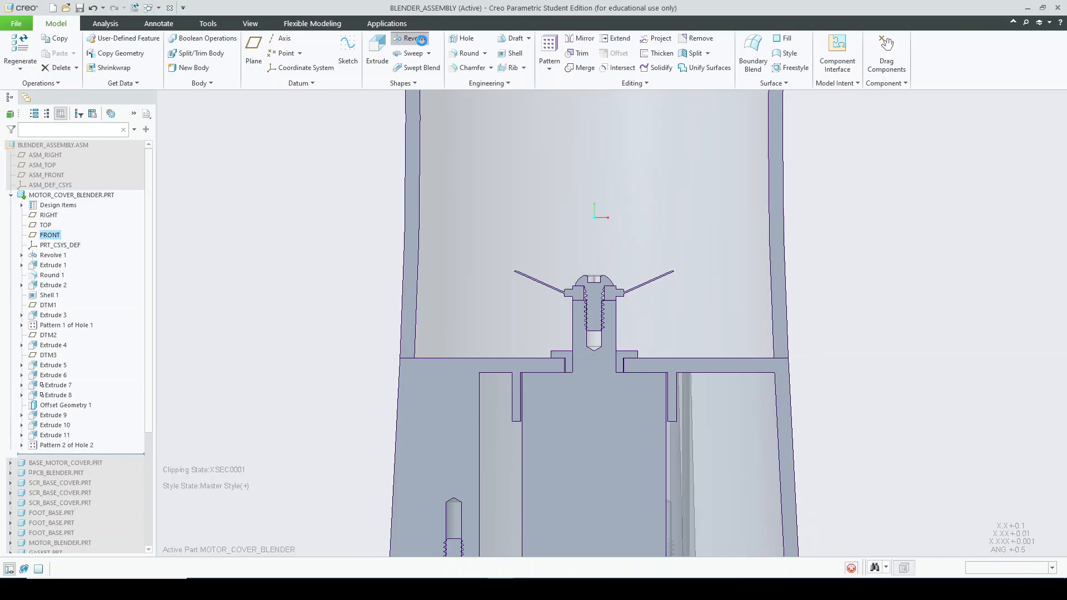
left_click(483, 40)
left_click(594, 183)
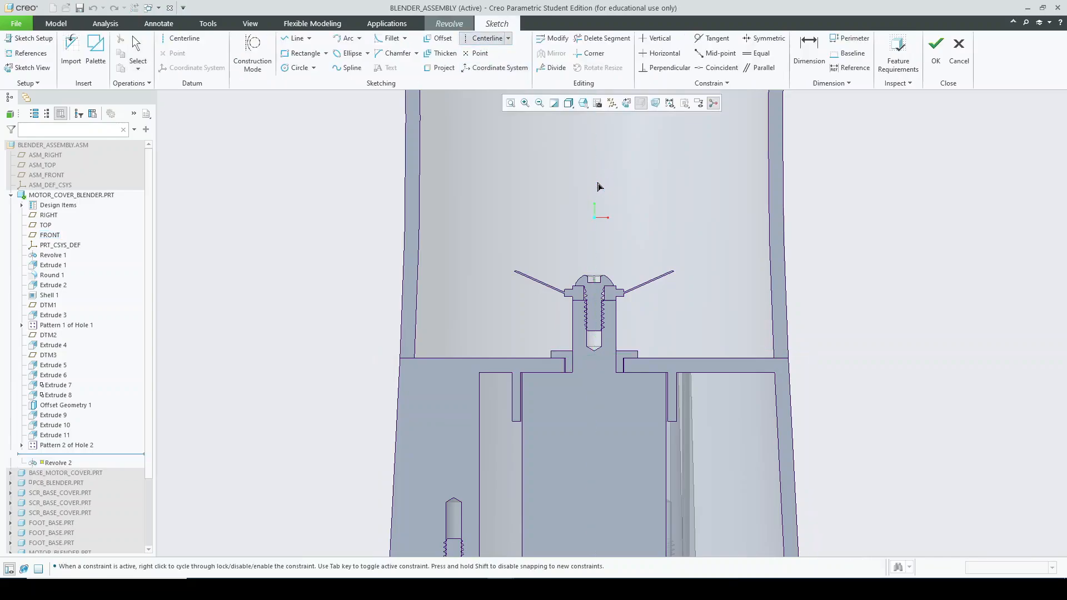
left_click(595, 144)
middle_click(616, 215)
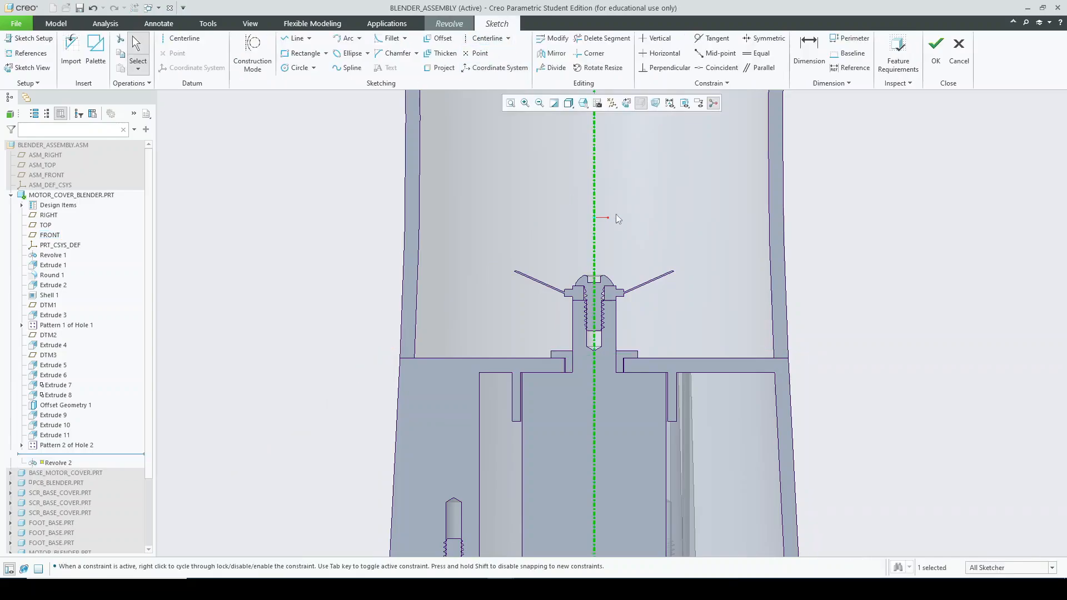
- Sketch a three-line lip profile on the motor cover's top face against the cup's inner wall, about 0.06 wide and 0.18 high
left_click(302, 54)
scroll(412, 311, "up", 4)
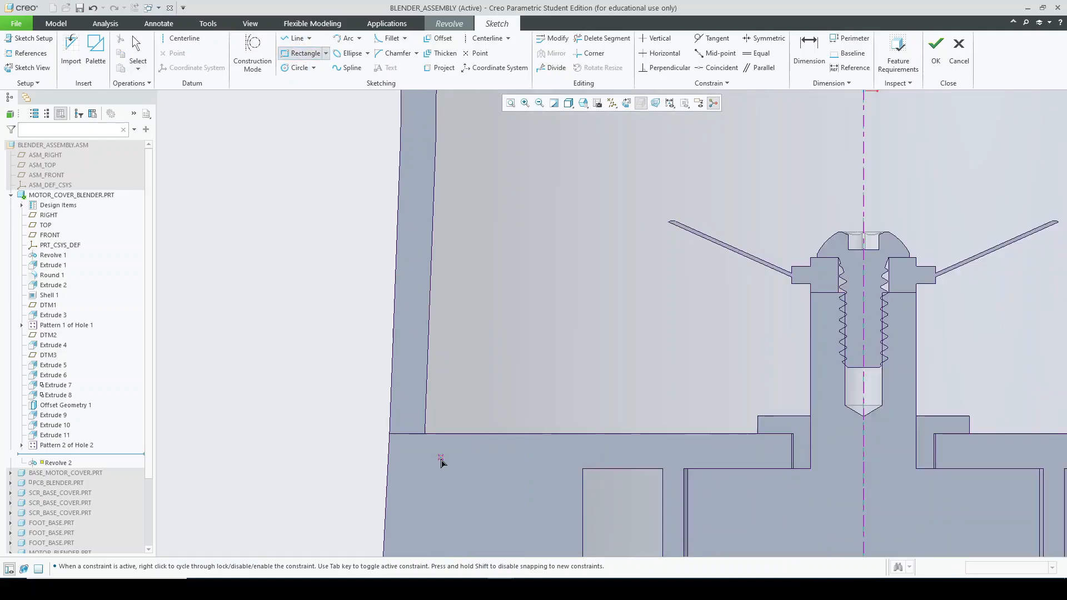
scroll(416, 344, "up", 1)
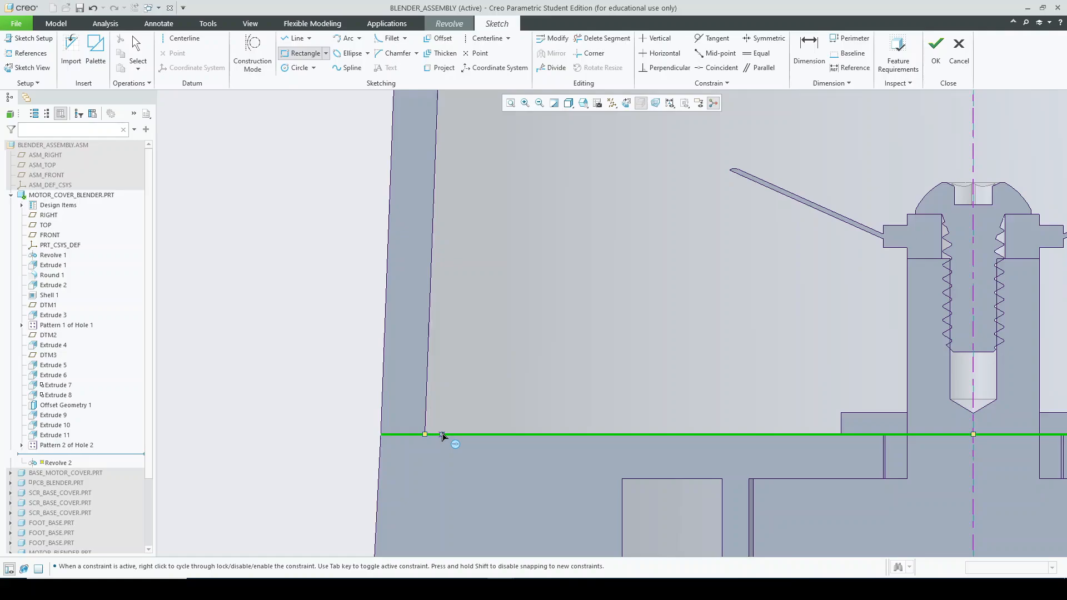
scroll(443, 436, "up", 2)
left_click(294, 38)
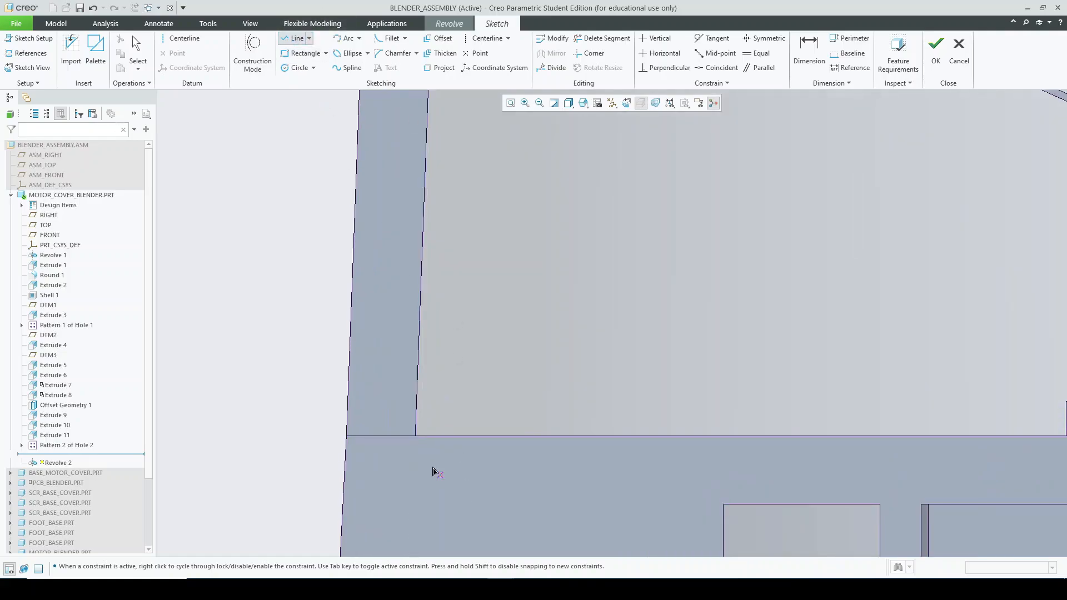
left_click(415, 436)
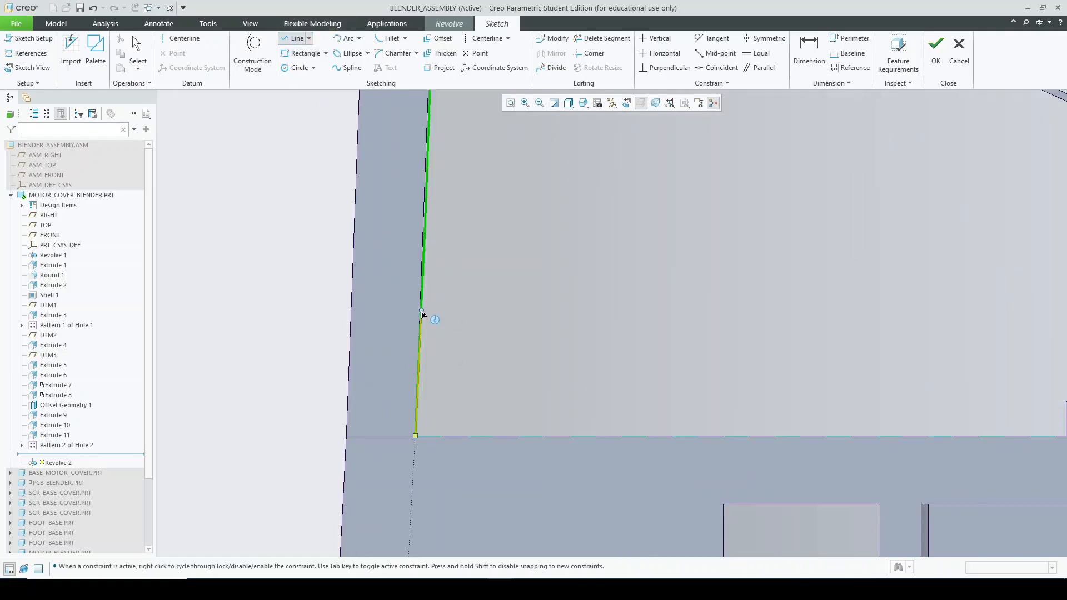
left_click(421, 311)
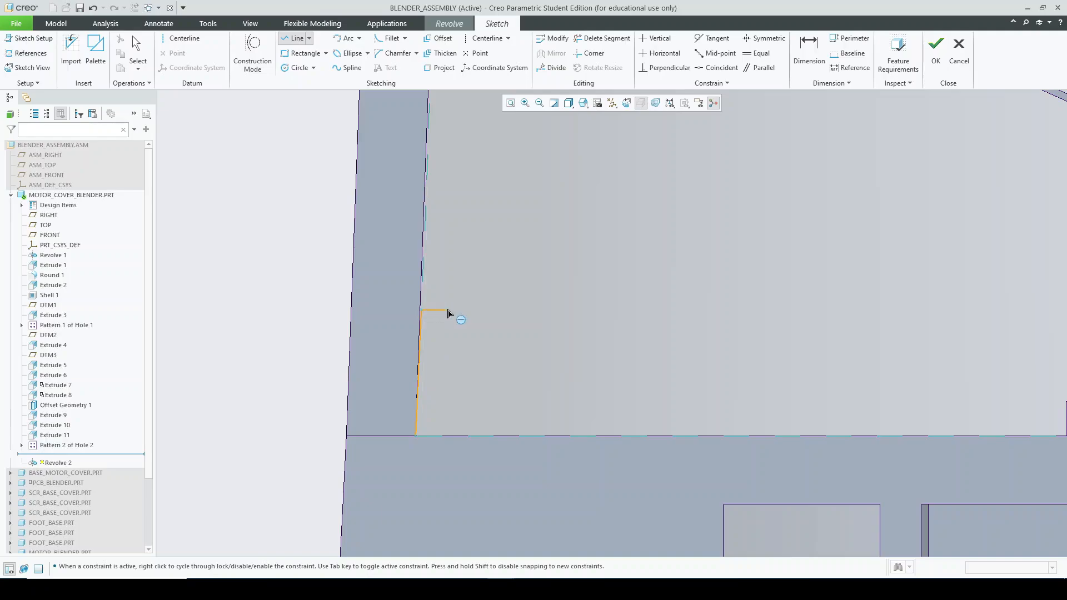
scroll(473, 439, "up", 3)
left_click(474, 437)
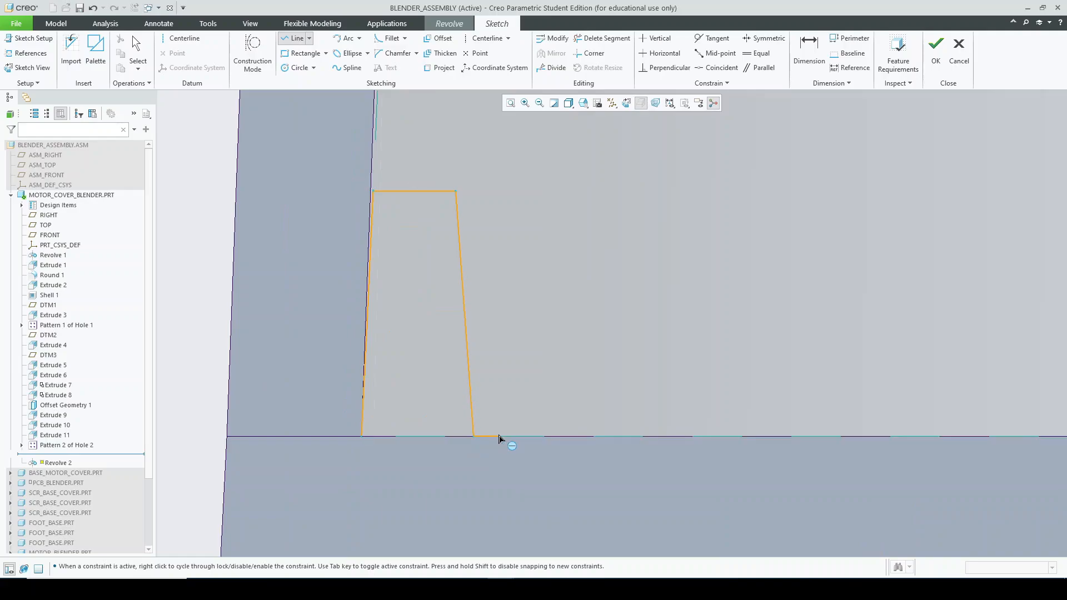
middle_click(501, 441)
- Delete the lip profile's slanted inner side and draw a vertical centerline through the midpoint of its top line
left_click(616, 43)
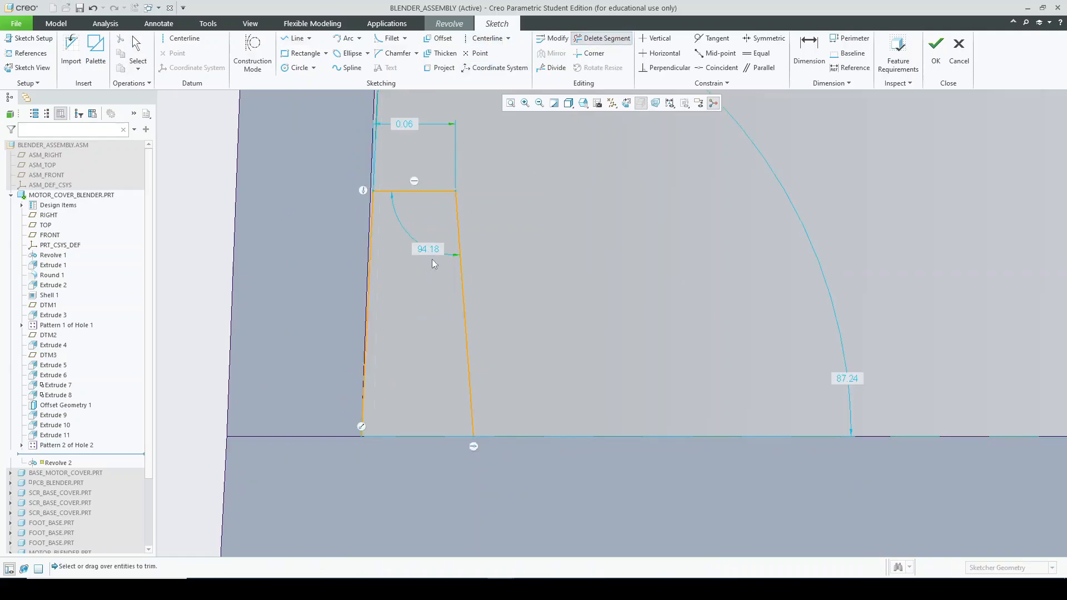
left_click(462, 239)
left_click(474, 39)
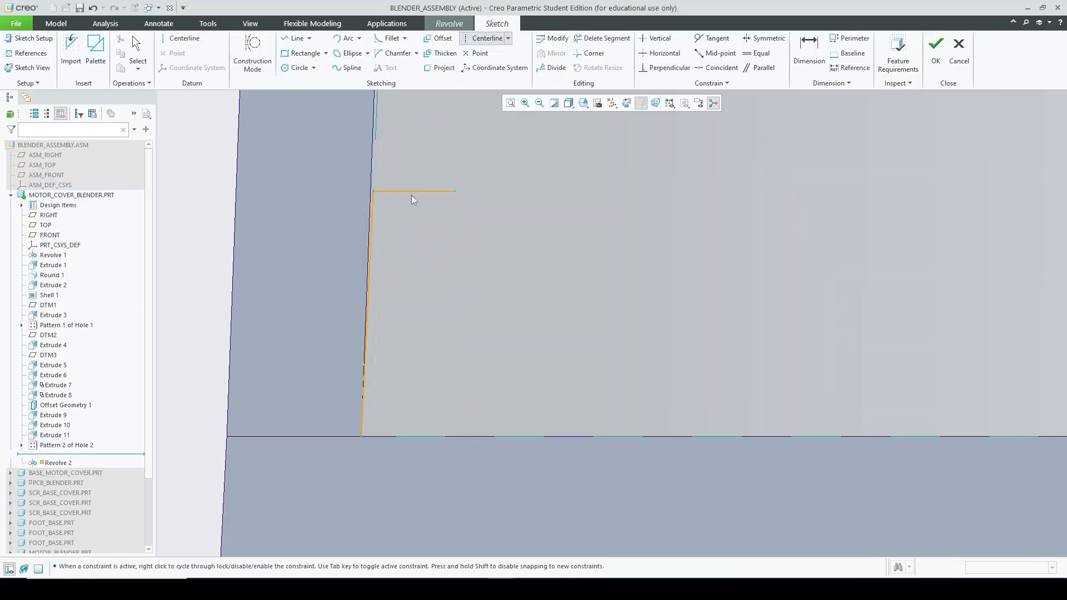
left_click(414, 191)
left_click(414, 239)
middle_click(415, 239)
- Mirror the lip profile's slanted outer side about the vertical centerline through the top line's midpoint
left_click(365, 311)
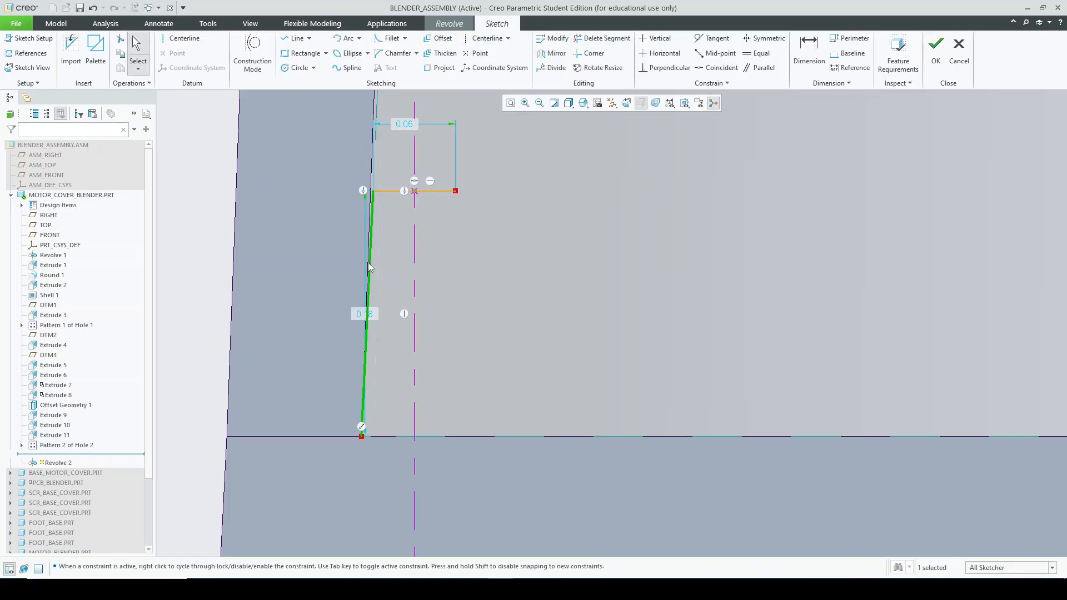
left_click(442, 53)
key("Escape")
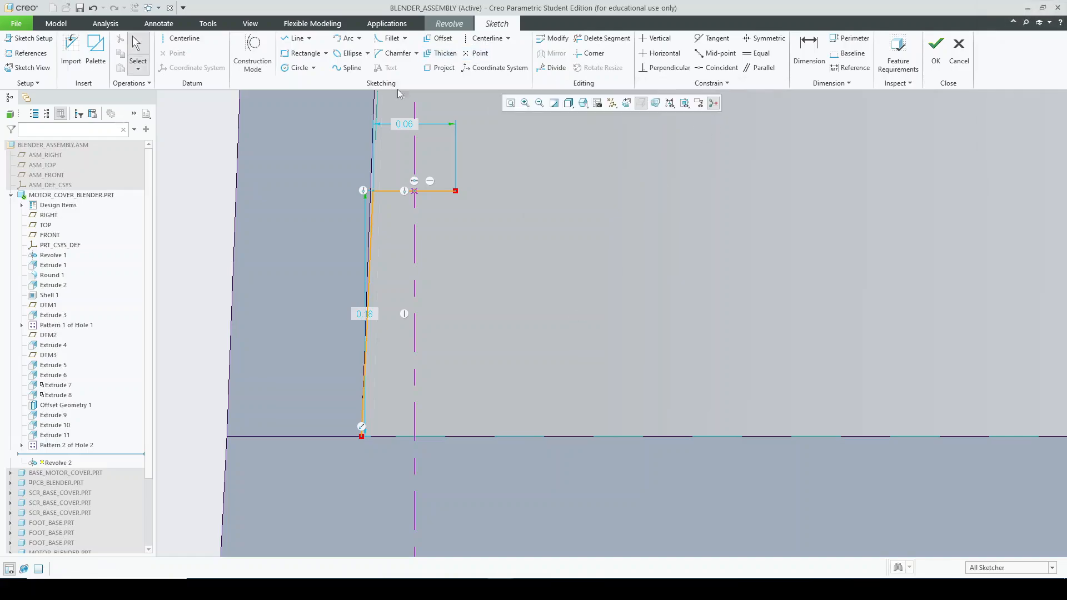
left_click(369, 236)
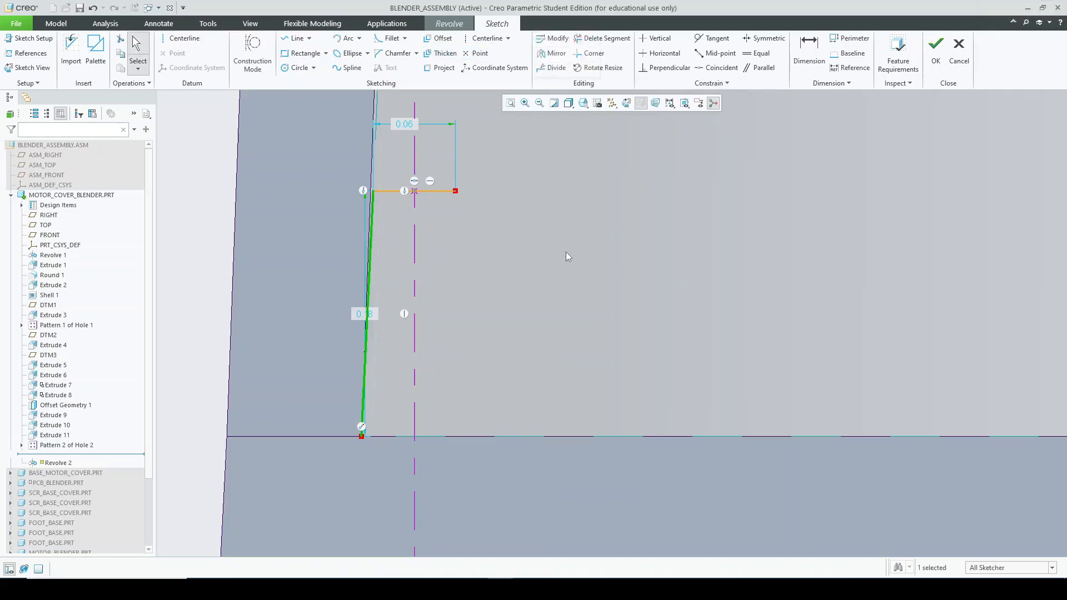
left_click(414, 278)
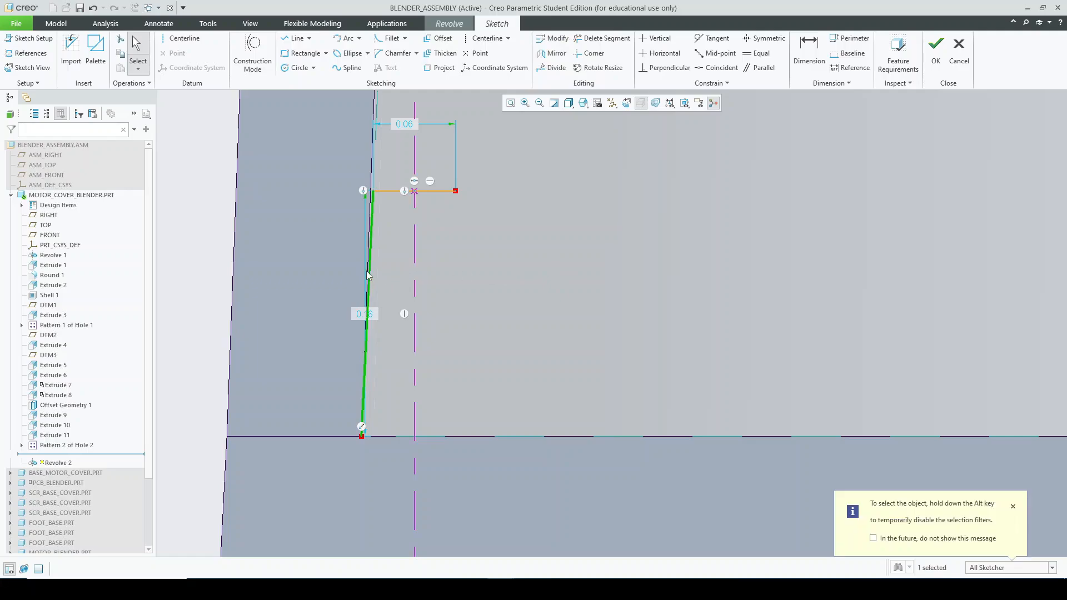
left_click(553, 54)
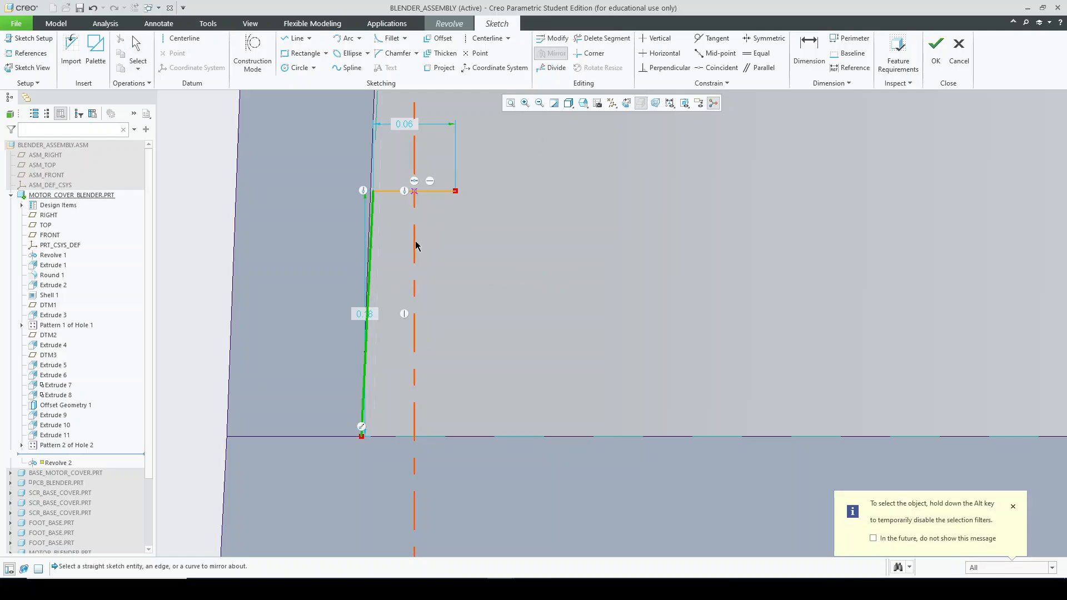
left_click(414, 245)
- Close the lip profile with a line along the motor cover's top face between the two slanted sides
left_click(294, 38)
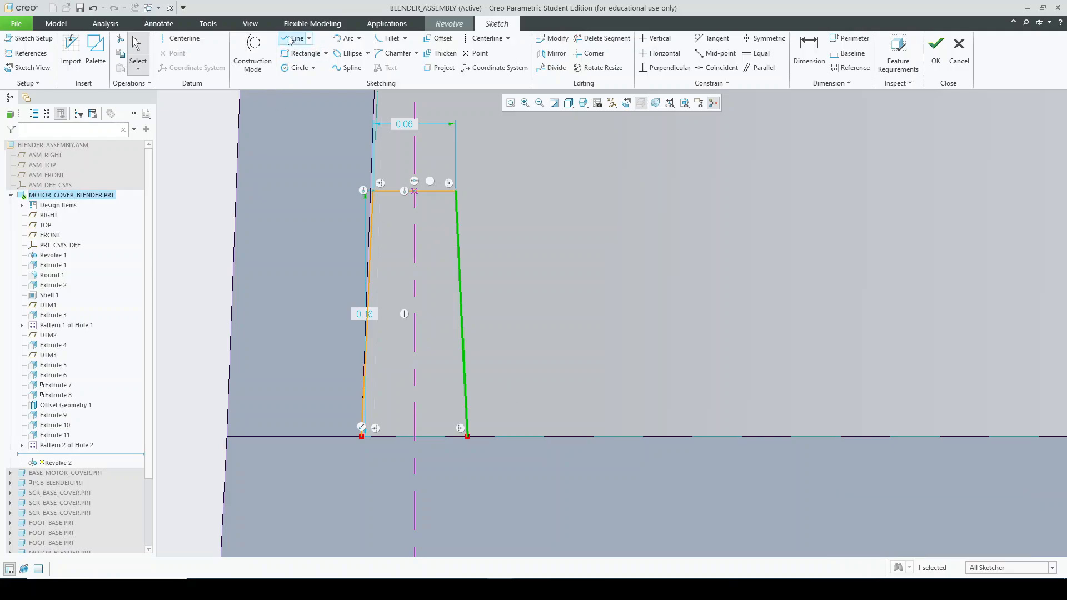
left_click(467, 441)
scroll(473, 447, "up", 1)
middle_click(473, 447)
- Remove the CUP_BLENDER shell edge and silhouette references from the sketch and update it, keeping only the RIGHT and TOP planes
left_click(27, 52)
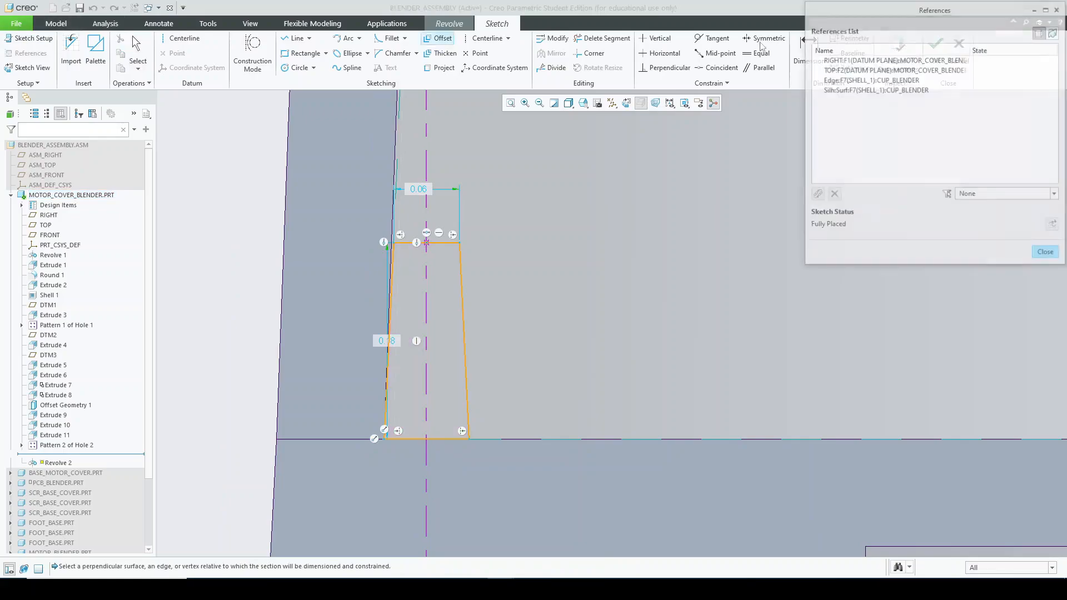
left_click(833, 194)
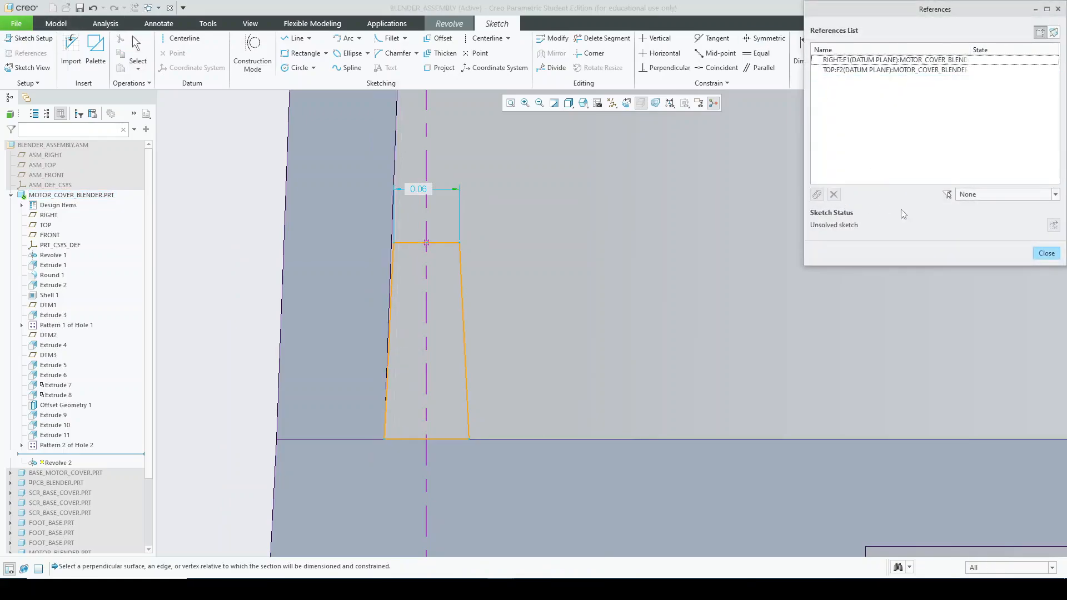
left_click(1054, 227)
left_click(1045, 253)
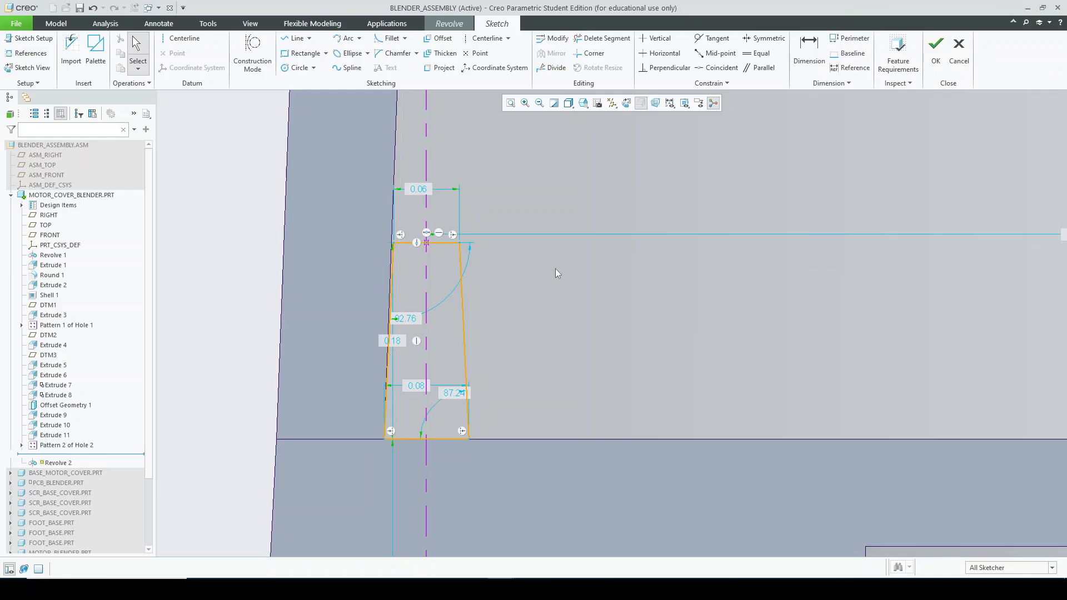
scroll(313, 300, "up", 3)
scroll(351, 341, "down", 2)
- Trim the bottom line and slanted side of the lip profile together with Corner
left_click(589, 52)
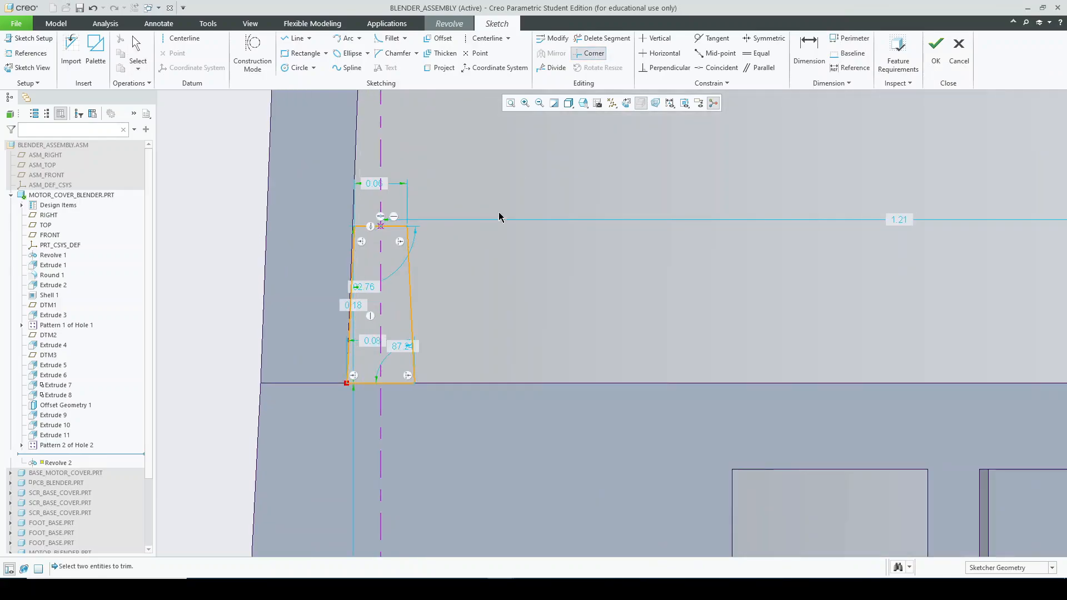
left_click(358, 385)
middle_click(417, 376)
scroll(416, 376, "up", 3)
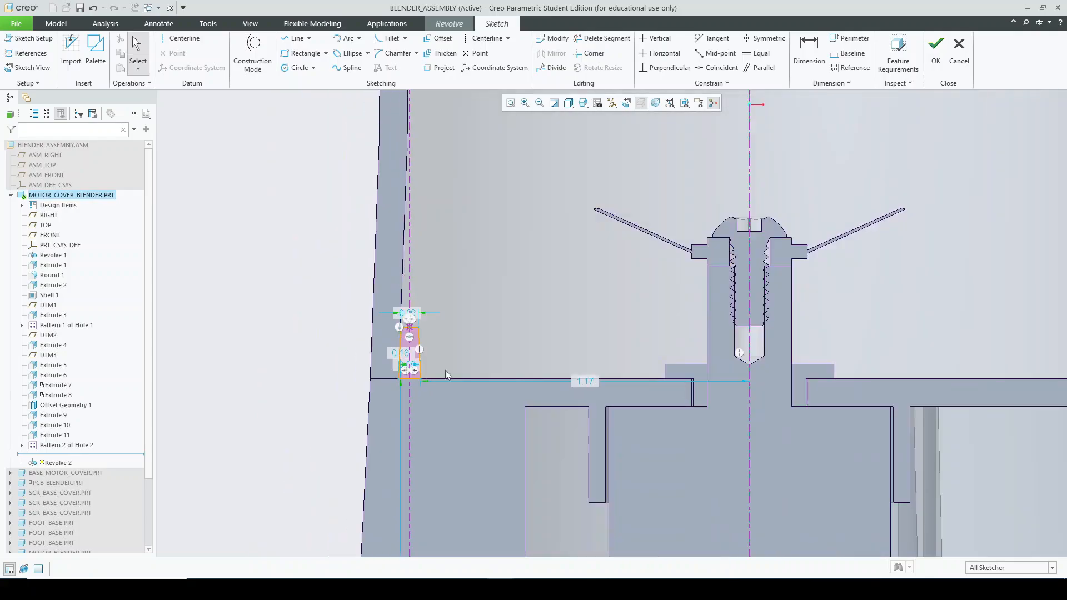
- Designate the vertical centerline through the origin as the axis of revolution and revolve the lip profile 360°
left_click(748, 185)
right_click(748, 184)
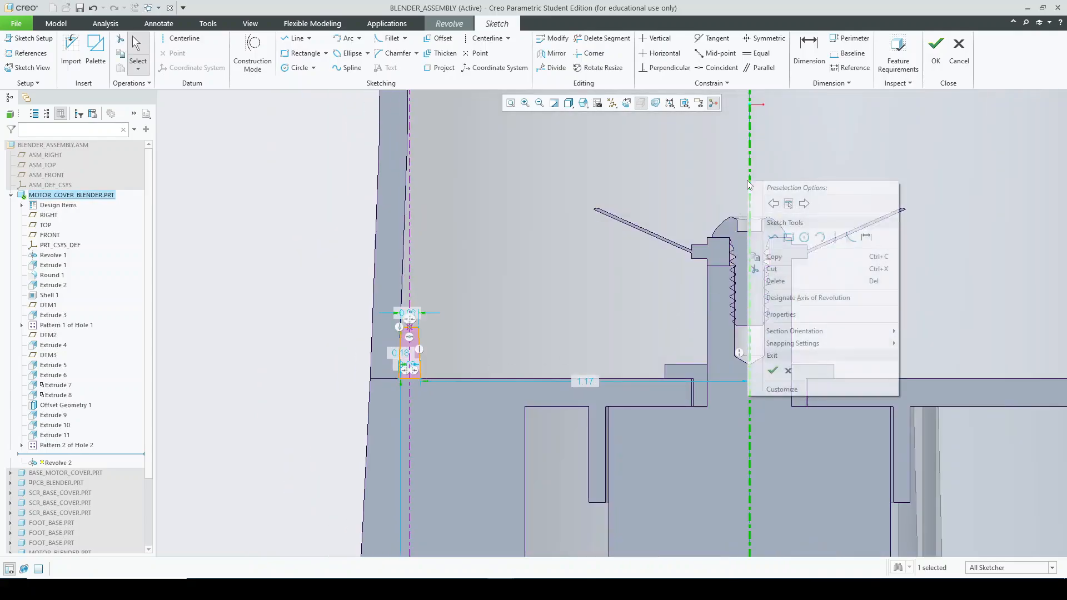
left_click(778, 294)
left_click(592, 328)
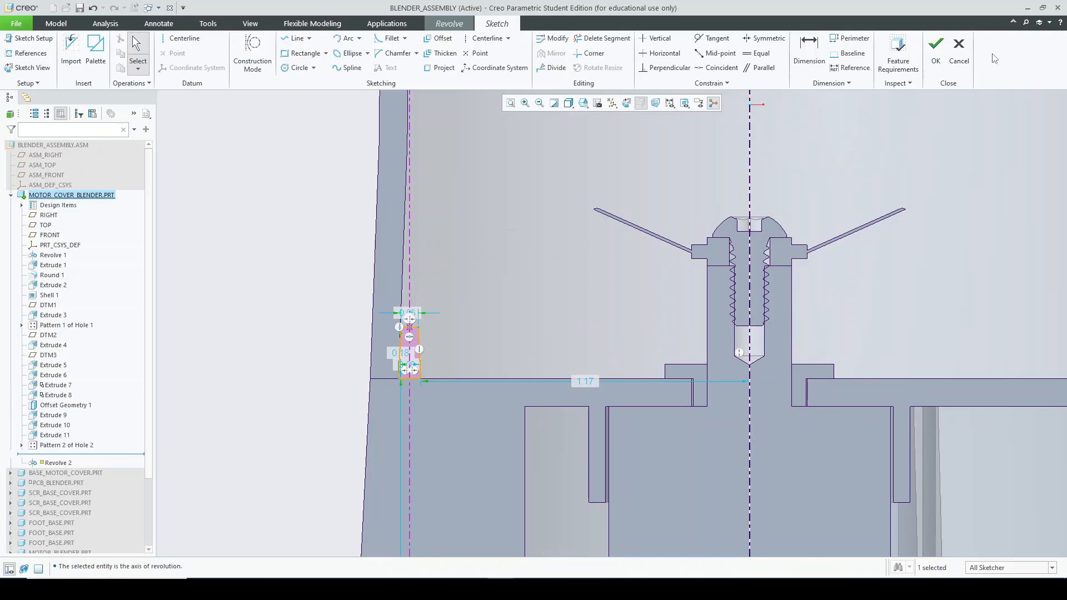
left_click(937, 47)
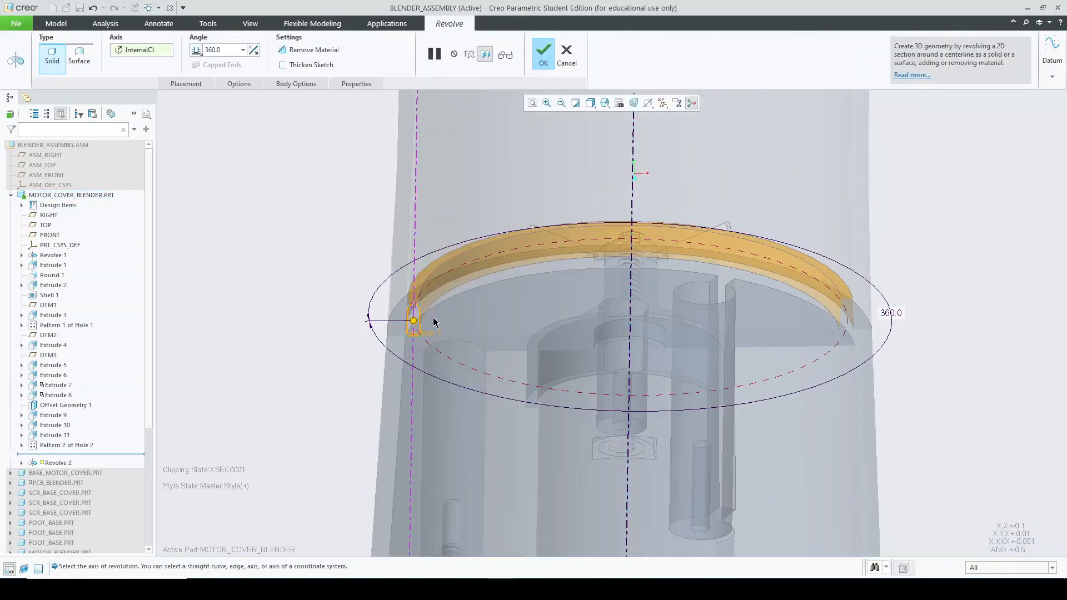
middle_click(433, 320)
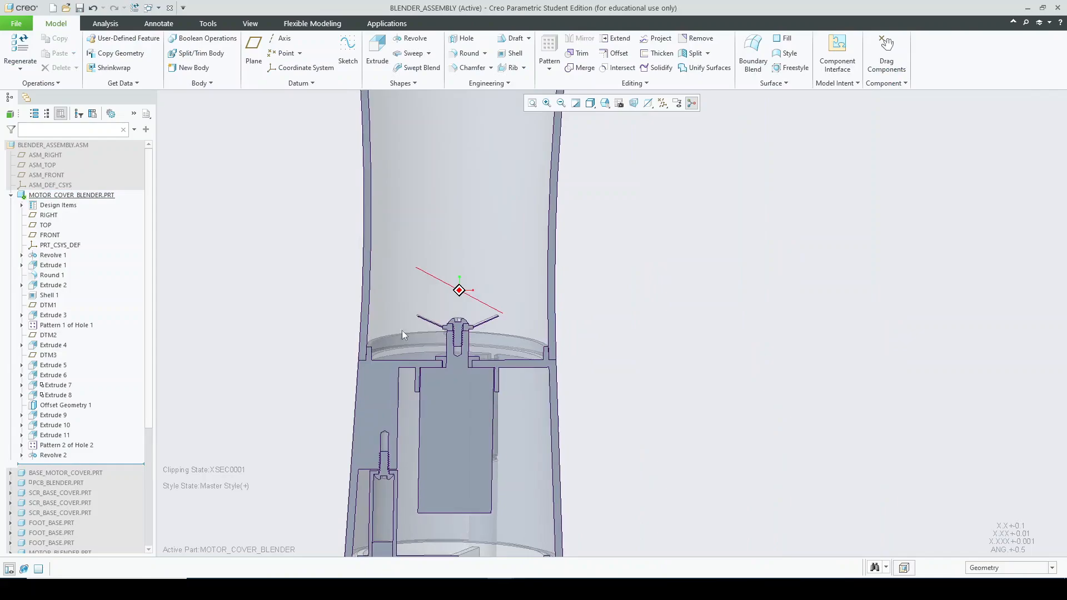
- Activate BLENDER_ASSEMBLY.ASM and examine in section how the revolved lip fits against the cup's inner wall
left_click(62, 145)
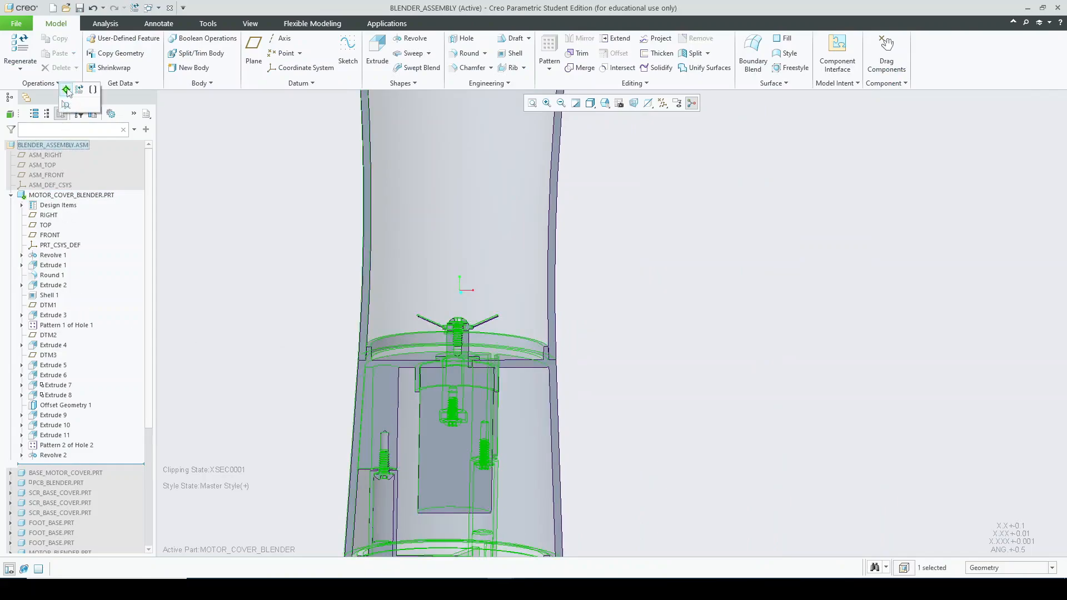
left_click(66, 90)
scroll(368, 374, "down", 6)
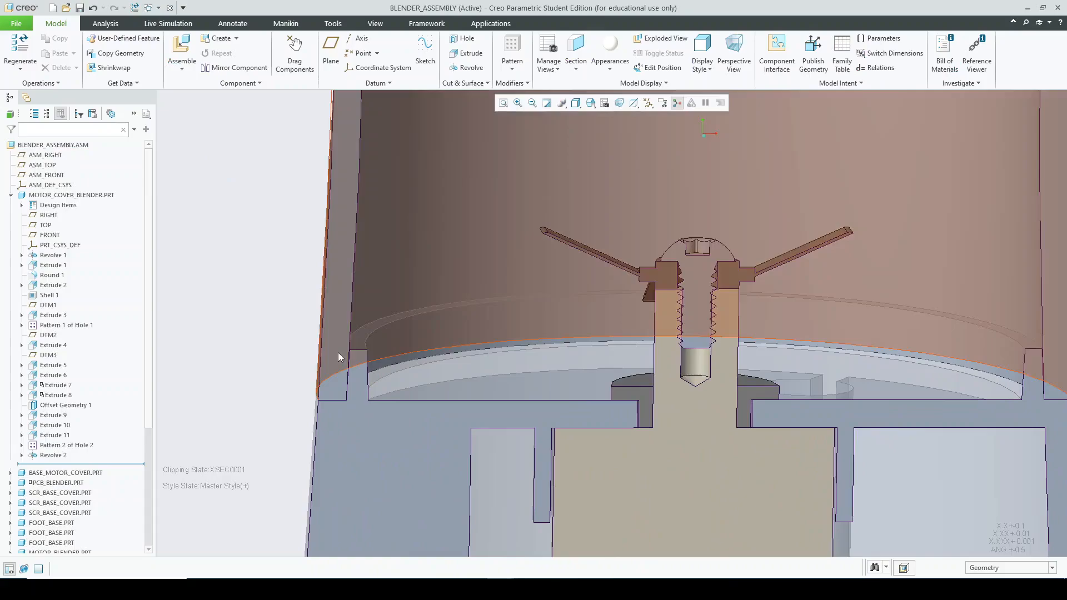
scroll(339, 351, "down", 3)
scroll(357, 365, "up", 8)
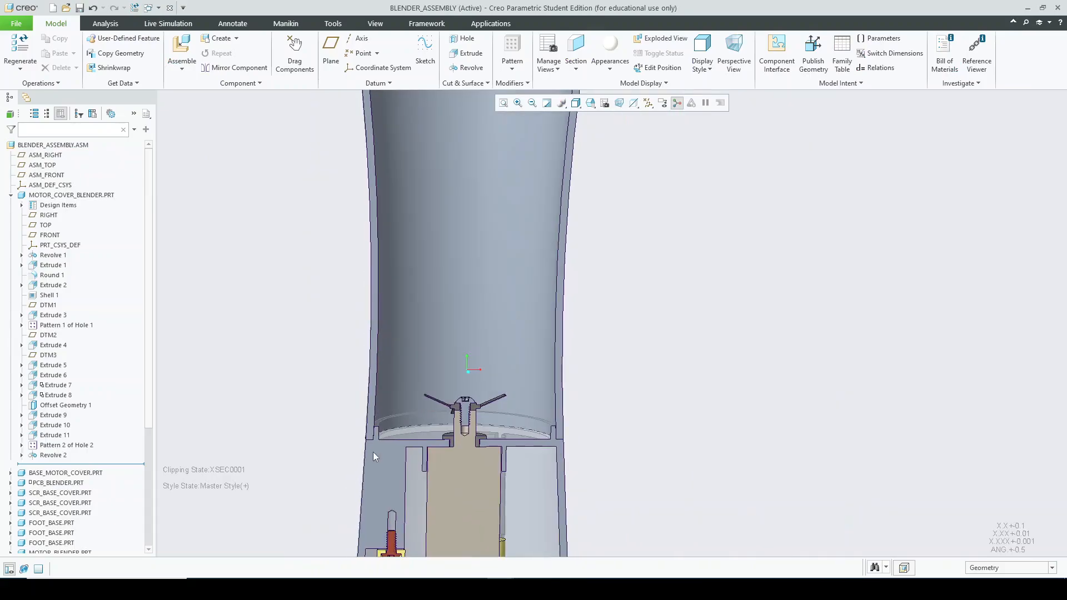
mouse_move(410, 274)
middle_mouse_down()
mouse_move(528, 286)
mouse_move(391, 279)
middle_mouse_up()
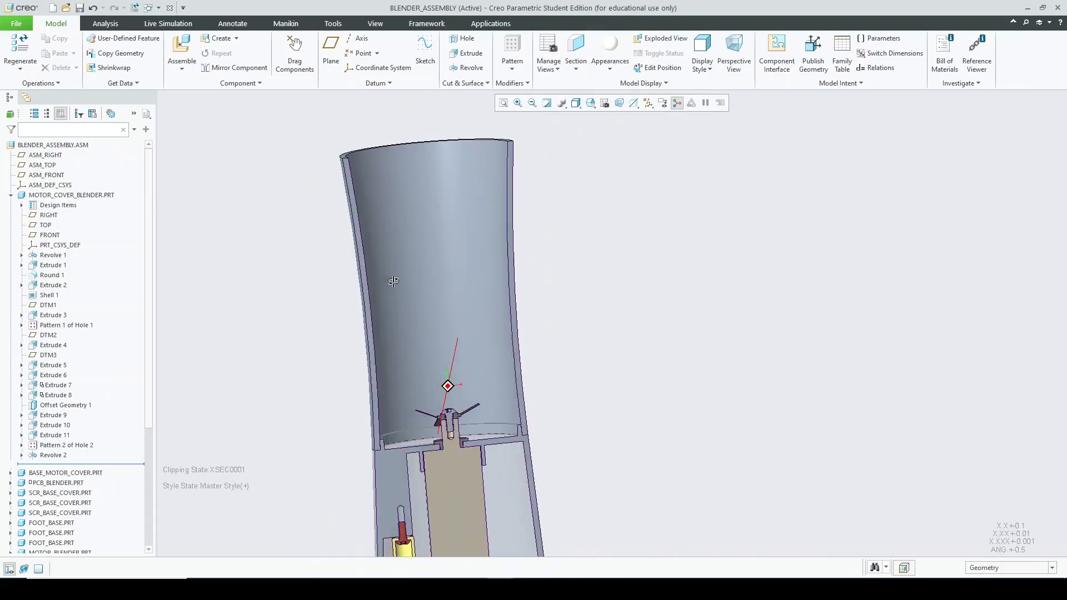
scroll(376, 449, "down", 8)
scroll(404, 488, "up", 4)
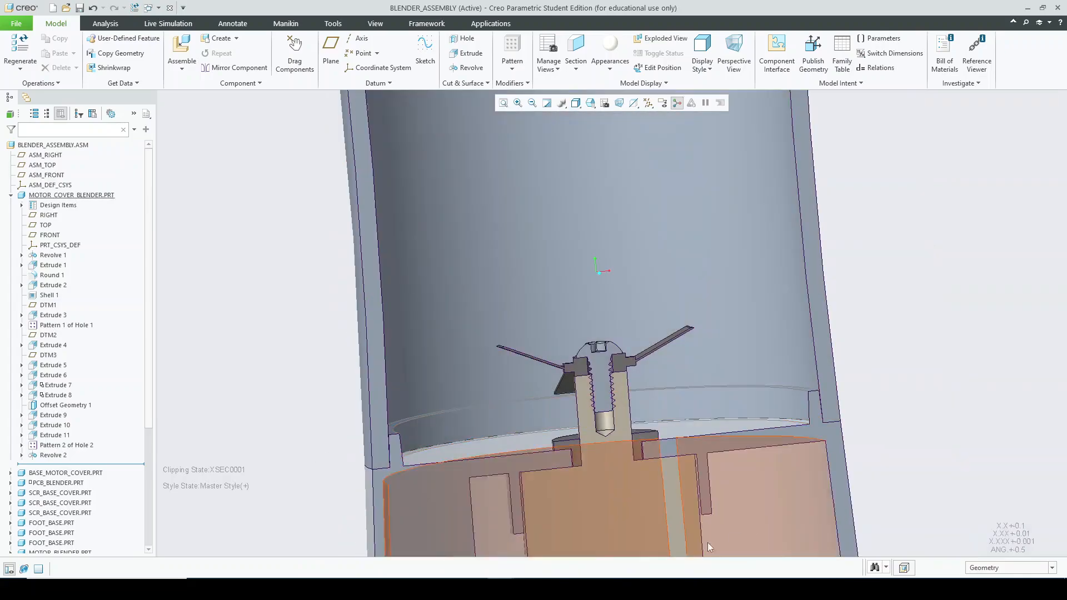
middle_click_drag(405, 488, 393, 470)
scroll(386, 442, "down", 3)
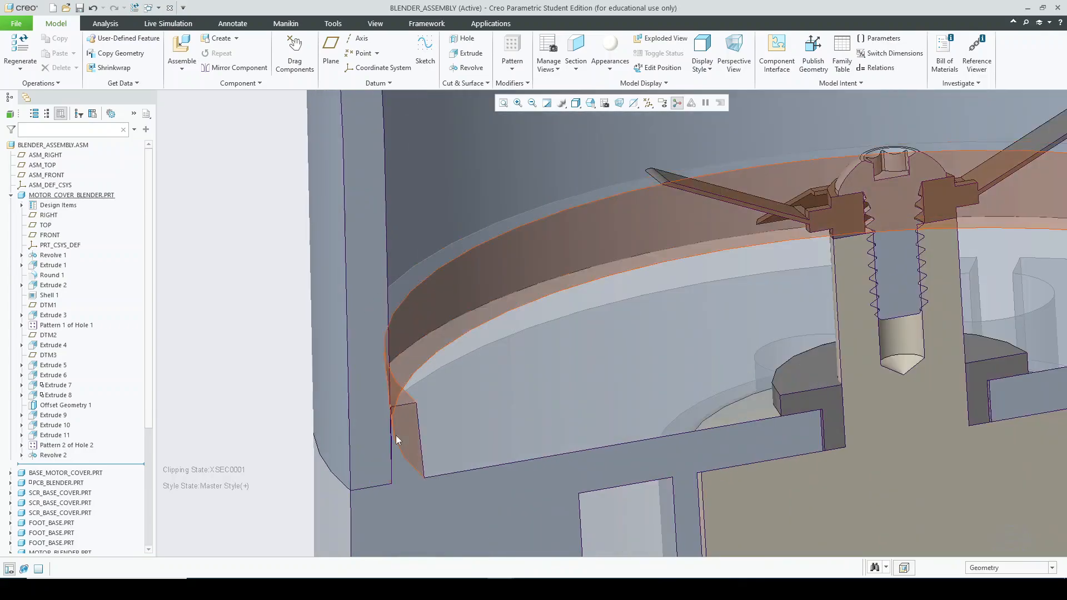
scroll(388, 444, "up", 2)
scroll(478, 412, "up", 4)
- Examine the cup's open rim in section, and switch to BOM.xlsx in Excel to check the reference picture of the strainer and cap
middle_click_drag(478, 412, 422, 450)
scroll(422, 449, "up", 2)
scroll(181, 311, "up", 2)
middle_click_drag(427, 341, 443, 348)
middle_click_drag(324, 252, 312, 228)
scroll(359, 147, "down", 2)
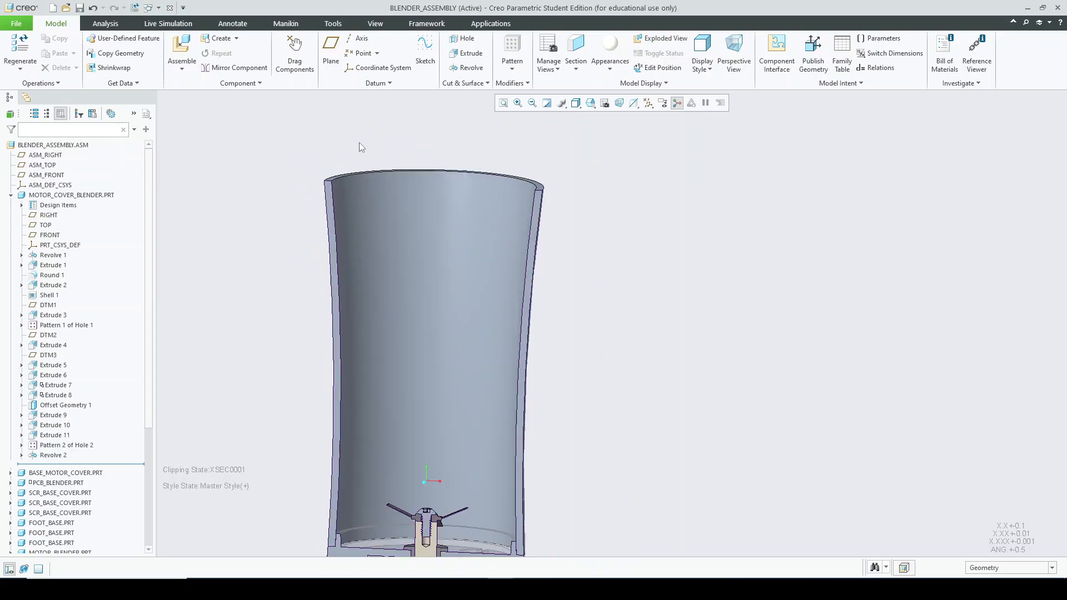
scroll(359, 142, "down", 3)
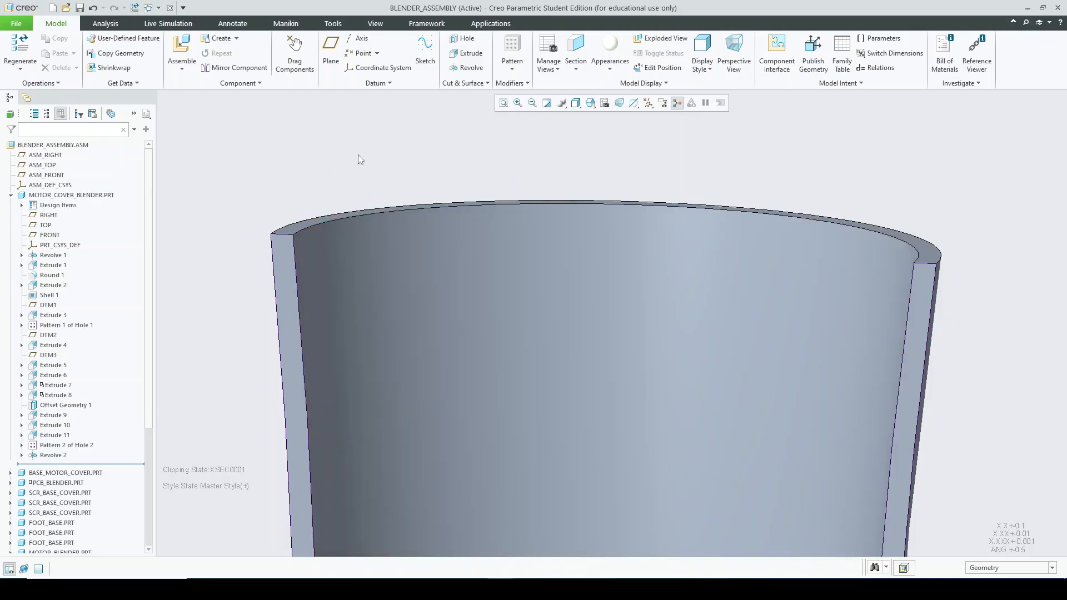
scroll(370, 192, "up", 2)
scroll(451, 264, "up", 3)
middle_click_drag(443, 259, 431, 302, "shift")
scroll(360, 286, "down", 2)
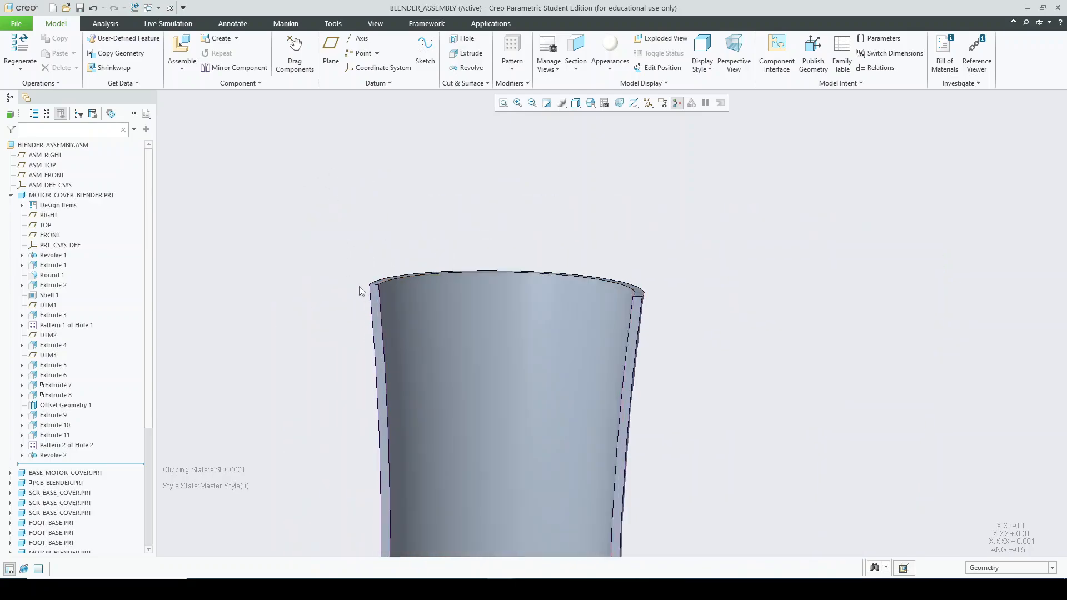
scroll(358, 287, "up", 2)
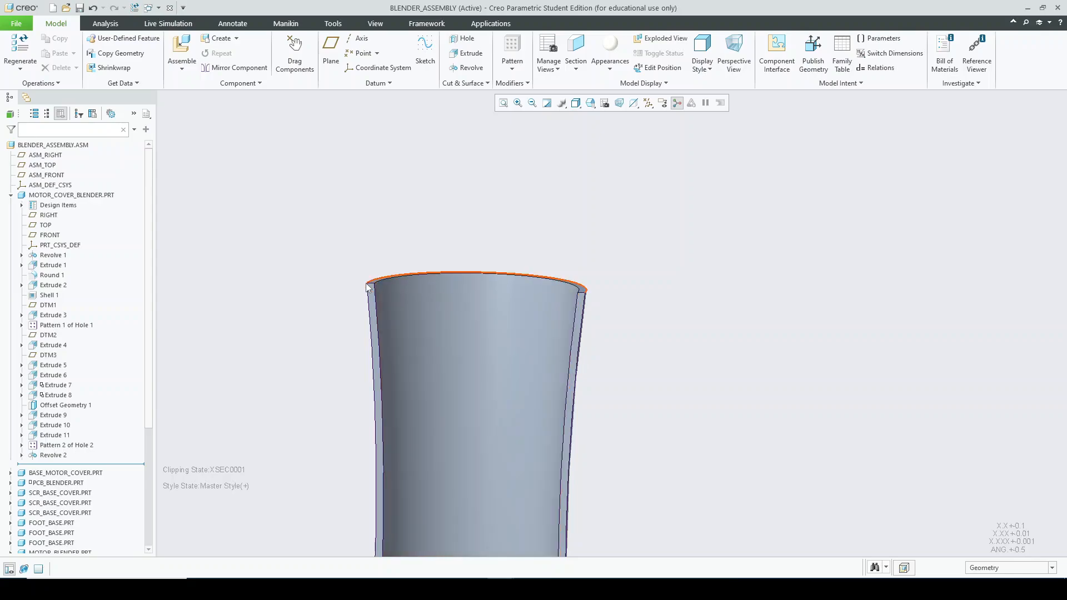
scroll(367, 287, "down", 2)
scroll(338, 291, "up", 1)
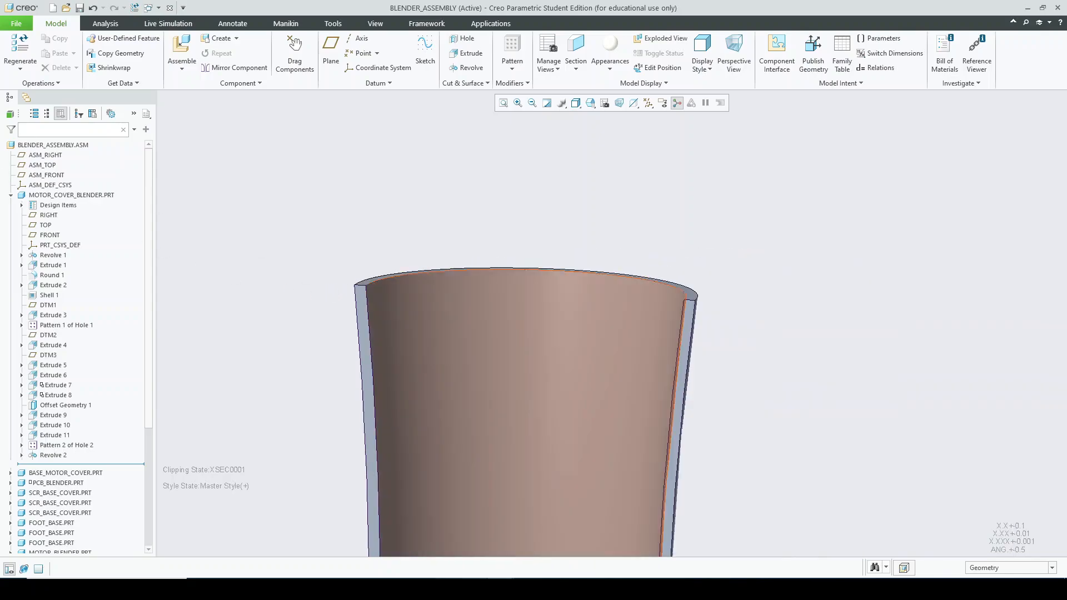
left_click(527, 589)
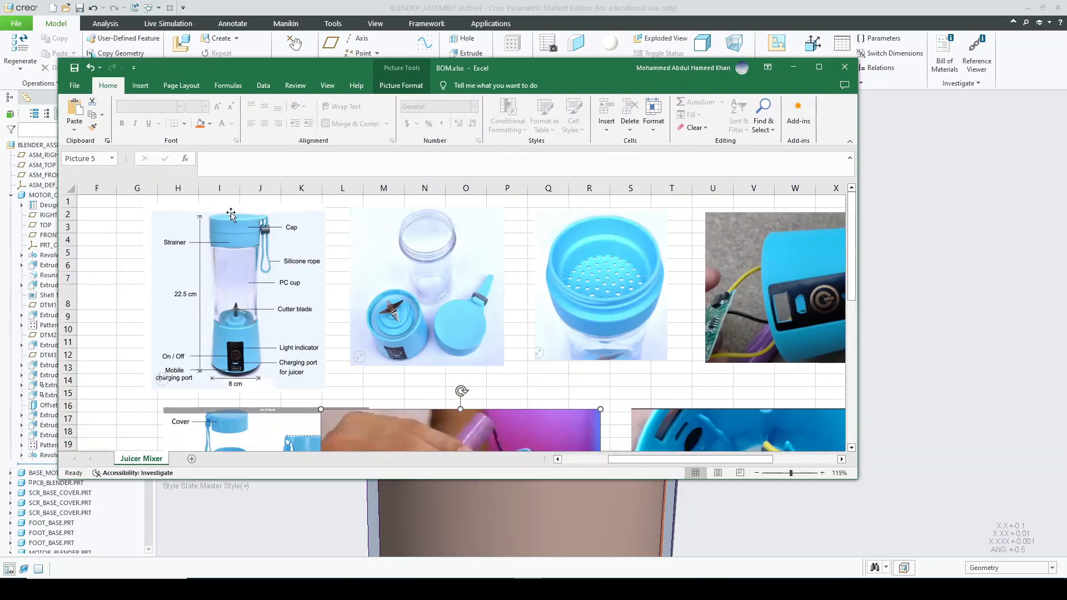
left_click(794, 75)
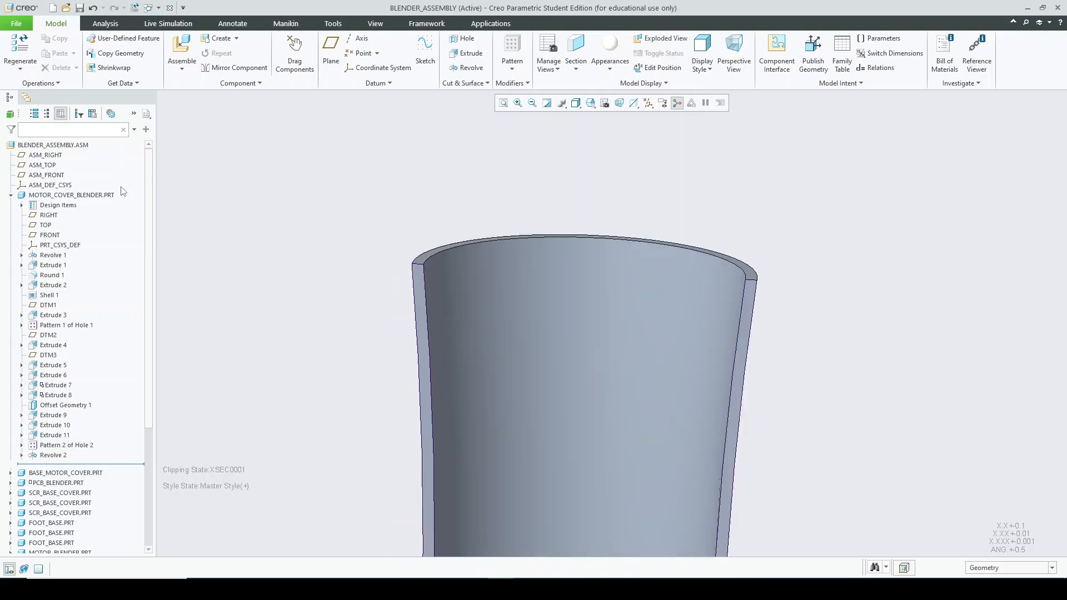
- Activate CUP_BLENDER.PRT for editing and expand its feature list
left_click(467, 295)
left_click(475, 224)
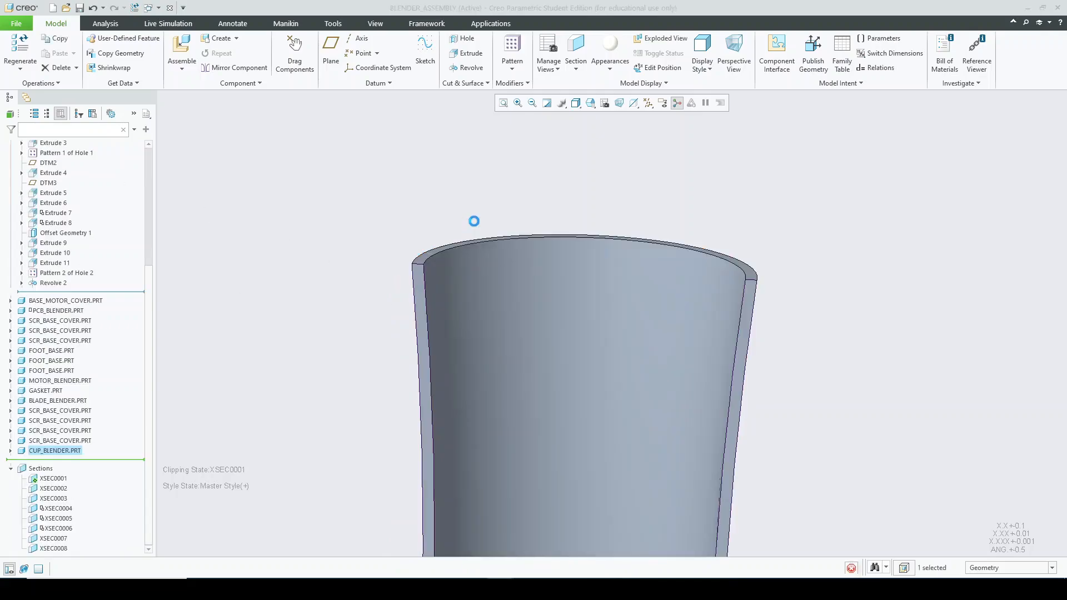
left_click(11, 451)
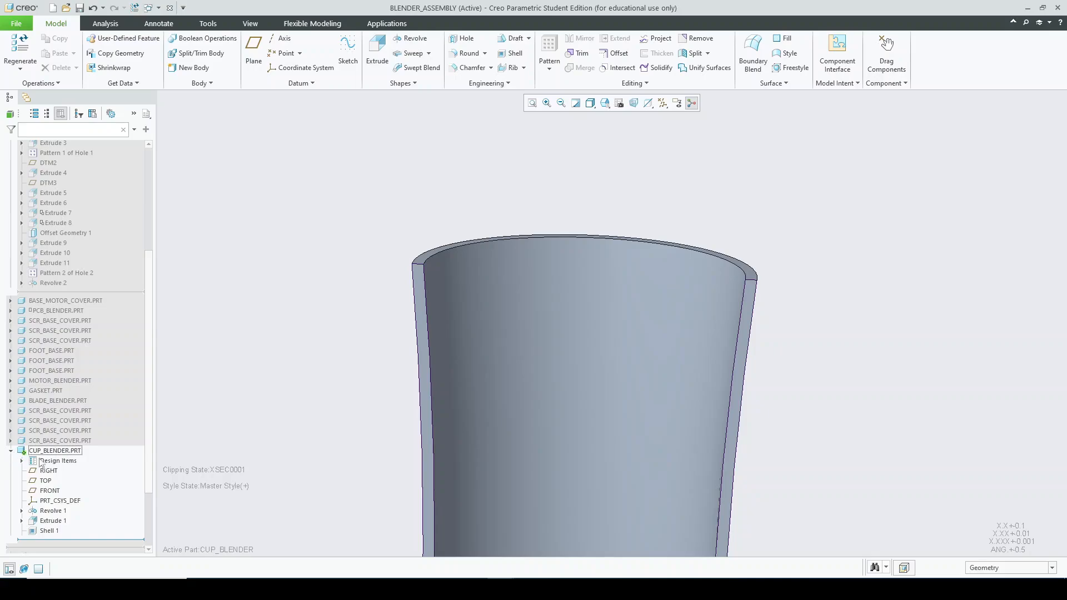
- Start a Revolve sketch on the cup's FRONT plane and draw a vertical centerline through the cup's axis
left_click(63, 455)
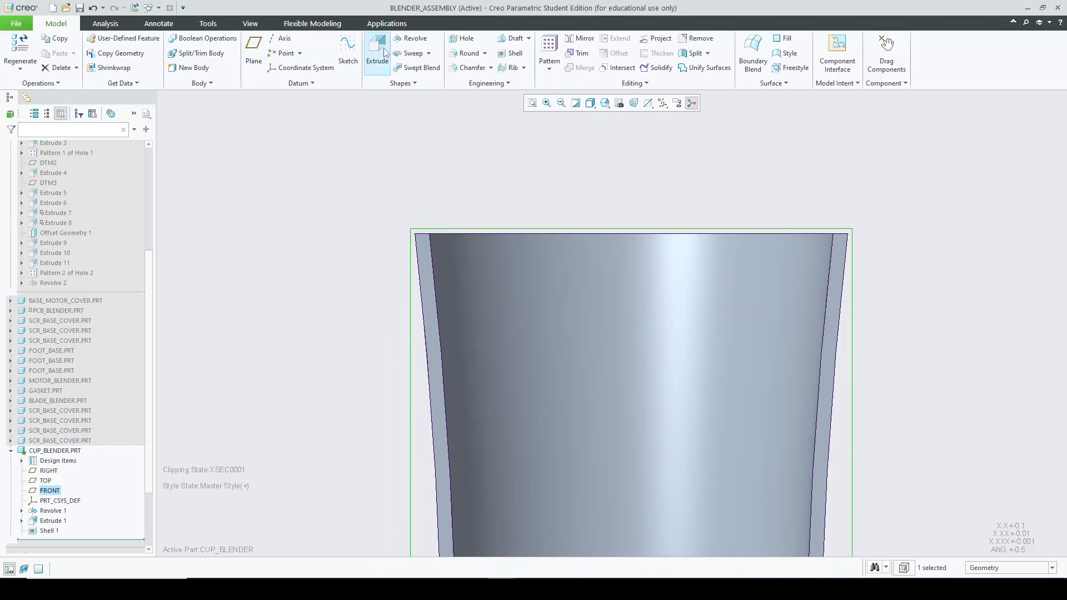
left_click(411, 39)
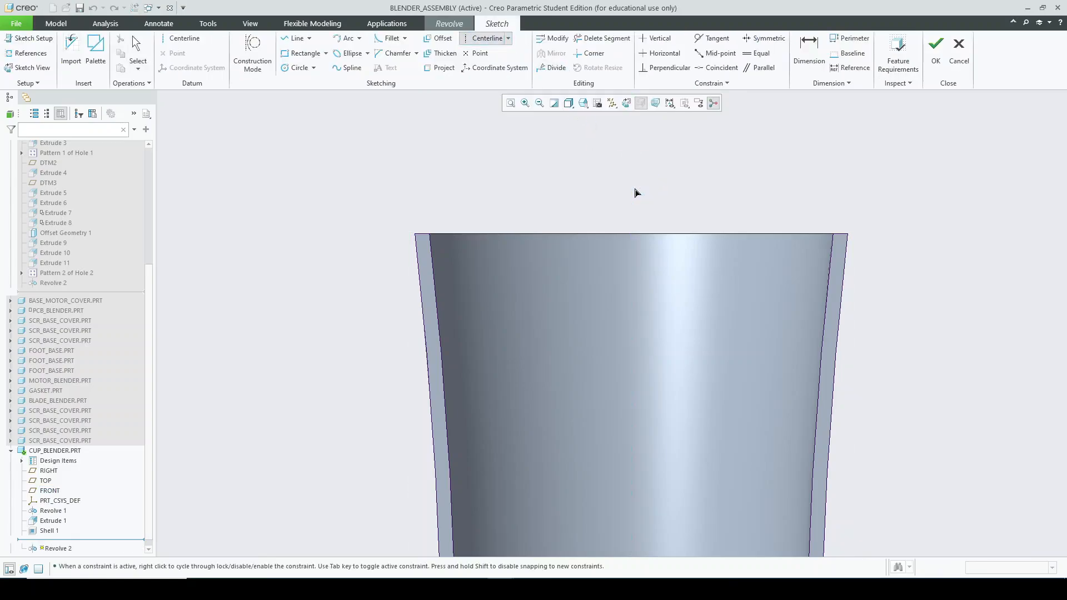
left_click(637, 152)
middle_click(604, 218)
- Sketch a rectangle about 0.09 high on the outside of the cup's wall at the rim and make its two dimensions strong
left_click(301, 52)
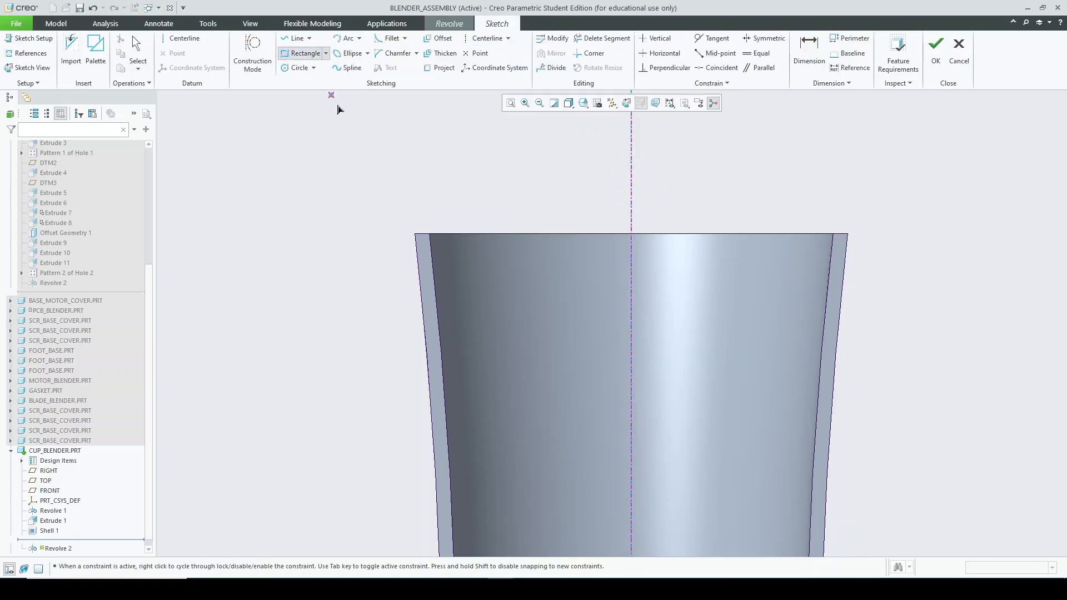
scroll(418, 251, "up", 3)
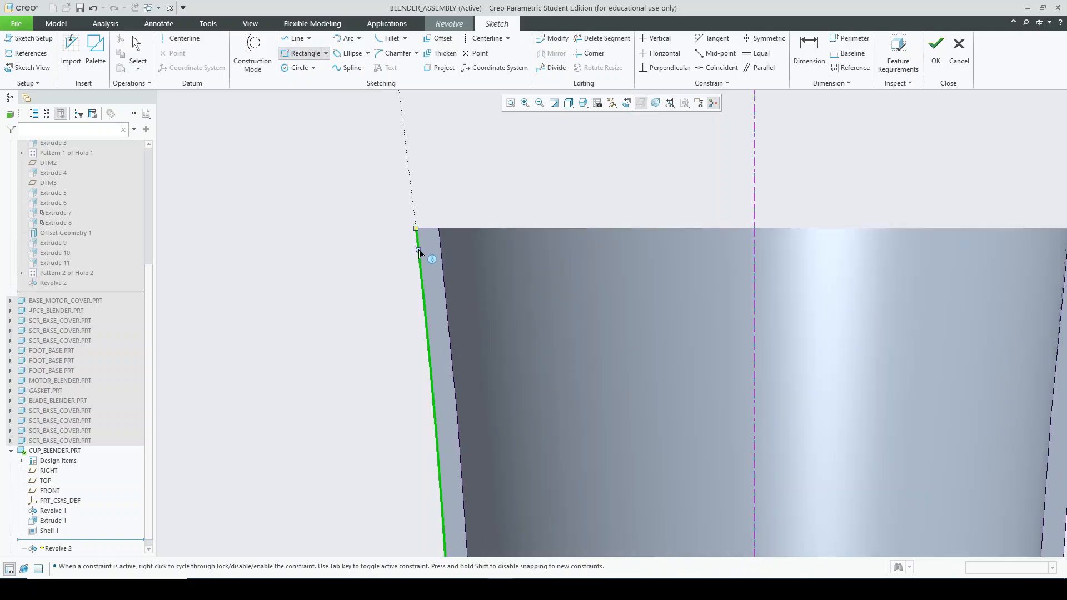
left_click(419, 250)
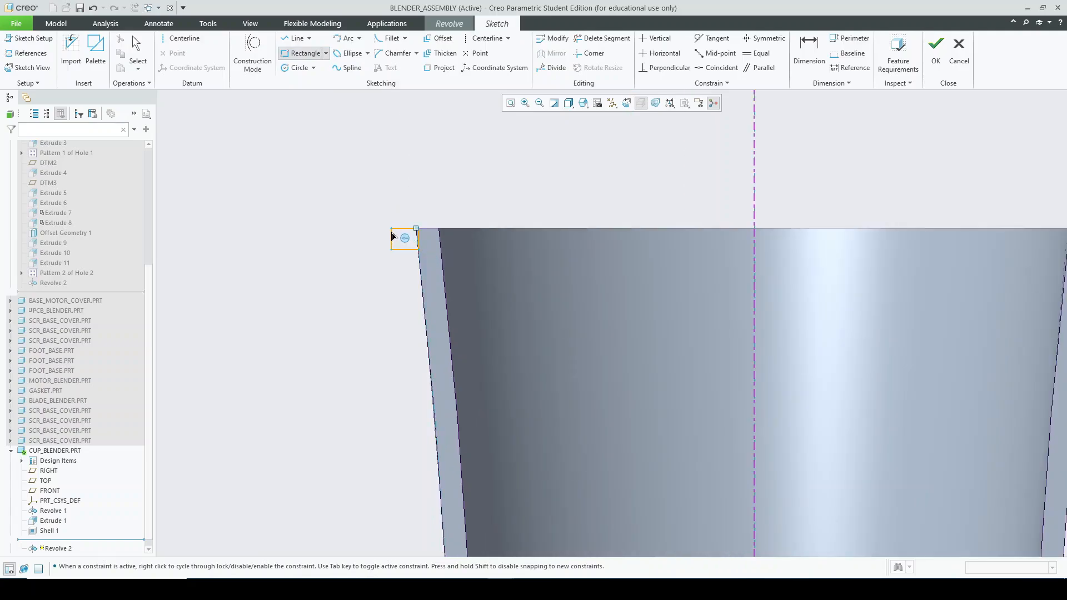
left_click(394, 240)
middle_click(423, 269)
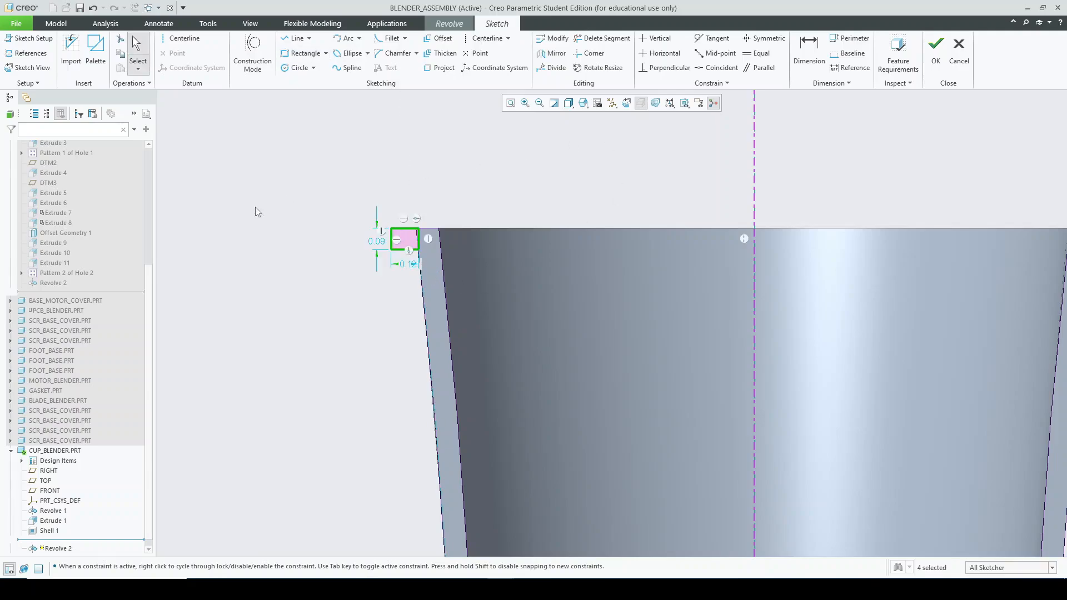
left_click_drag(309, 179, 512, 309)
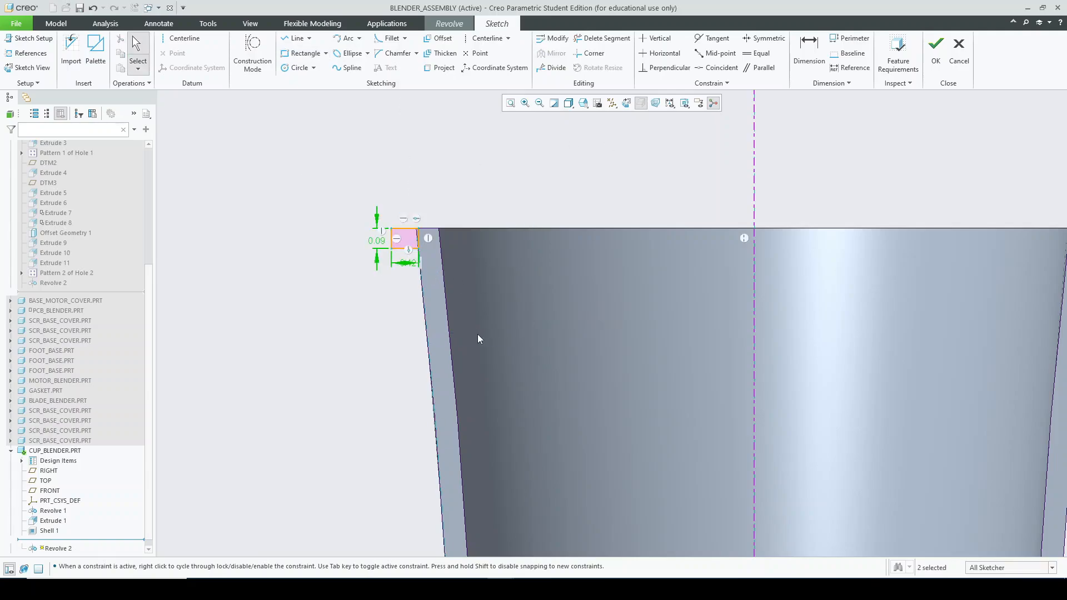
scroll(501, 335, "up", 2)
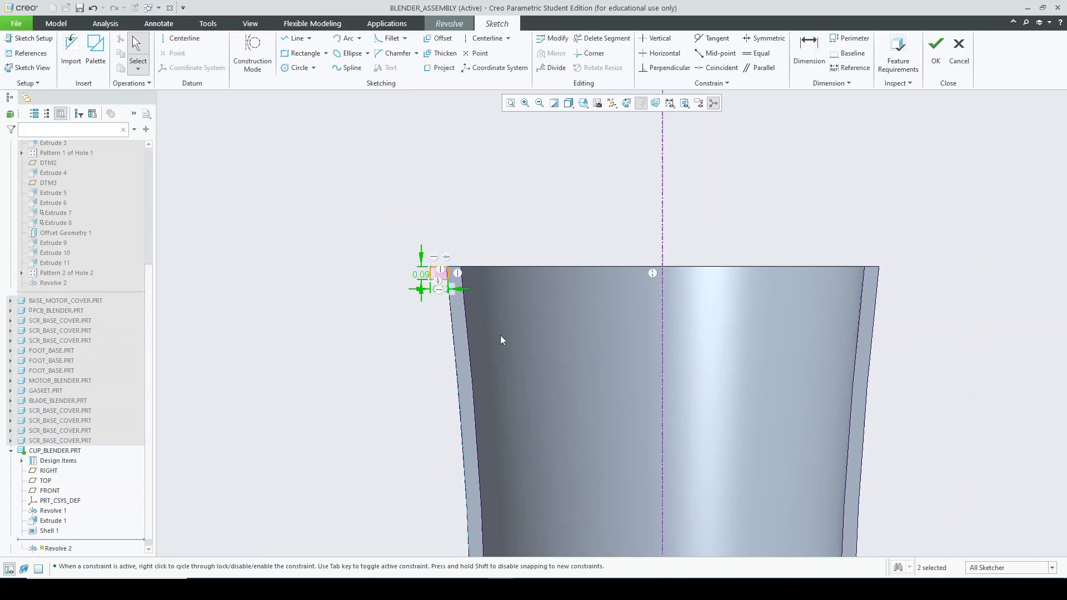
- Designate the vertical centerline as the axis of revolution and revolve the rectangle 360° into a flange around the cup's rim
left_click(663, 165)
right_click(663, 165)
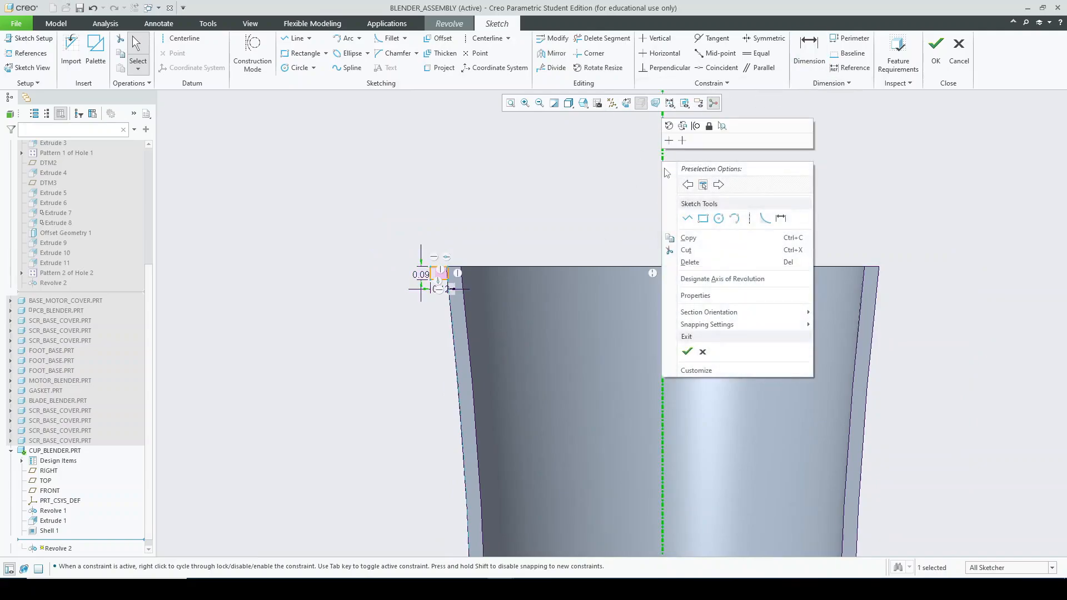
left_click(723, 279)
left_click(603, 328)
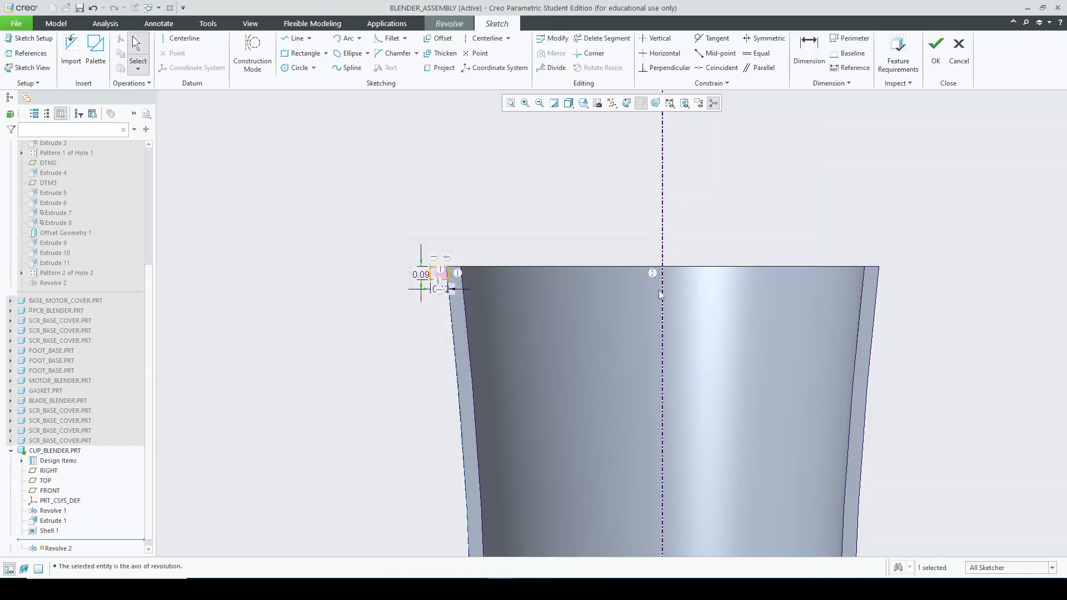
left_click(936, 50)
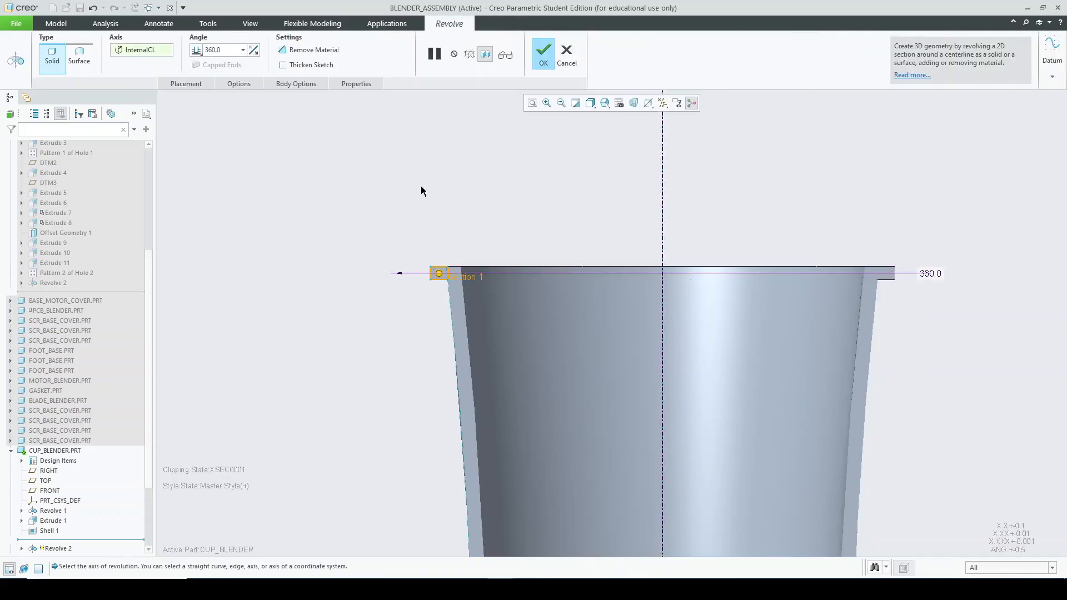
middle_click(404, 183)
middle_click_drag(404, 183, 455, 233)
scroll(451, 300, "up", 3)
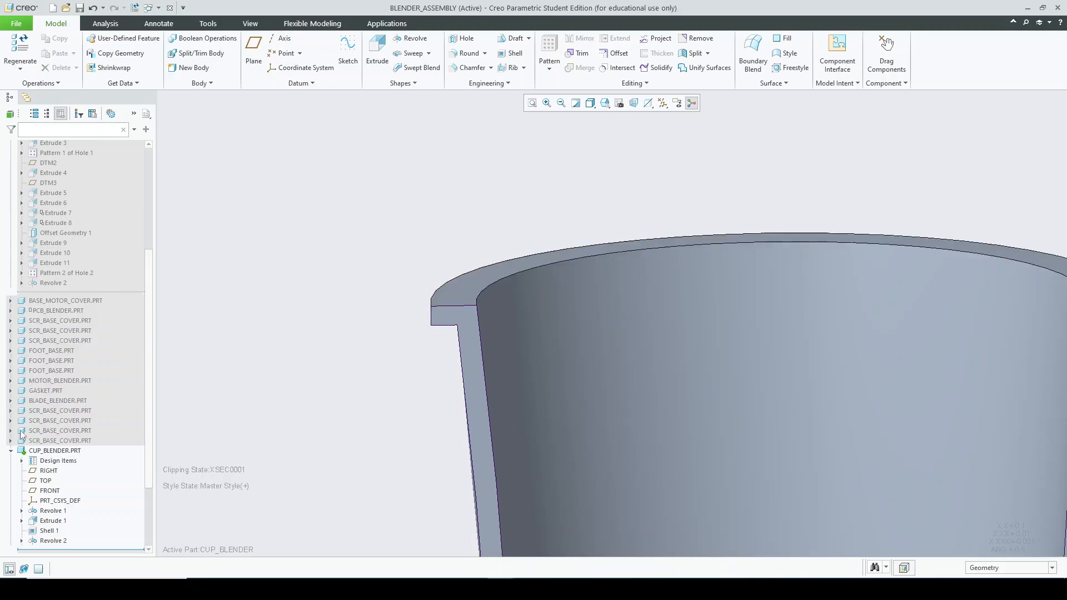
- Start another Revolve sketch on the cup's FRONT plane and draw a vertical centerline through the cup's axis
scroll(21, 435, "down", 3)
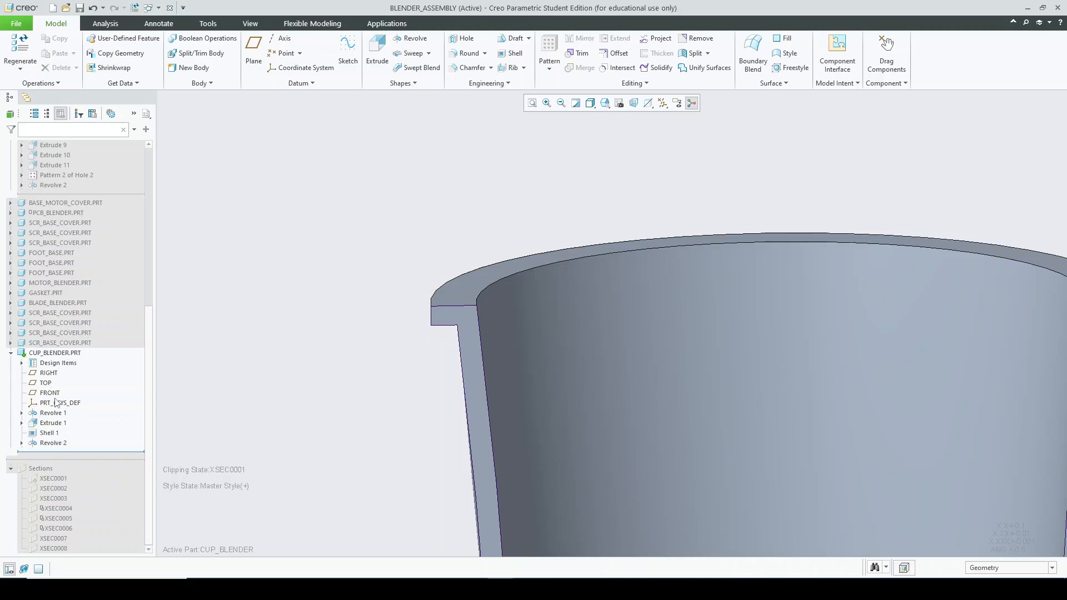
left_click(52, 393)
left_click(76, 360)
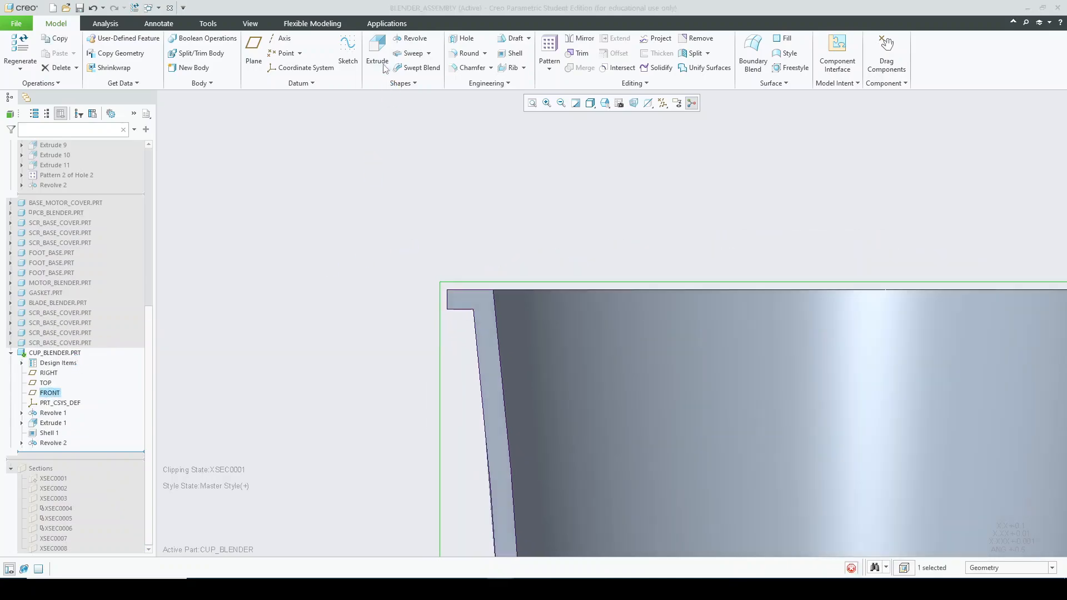
left_click(412, 39)
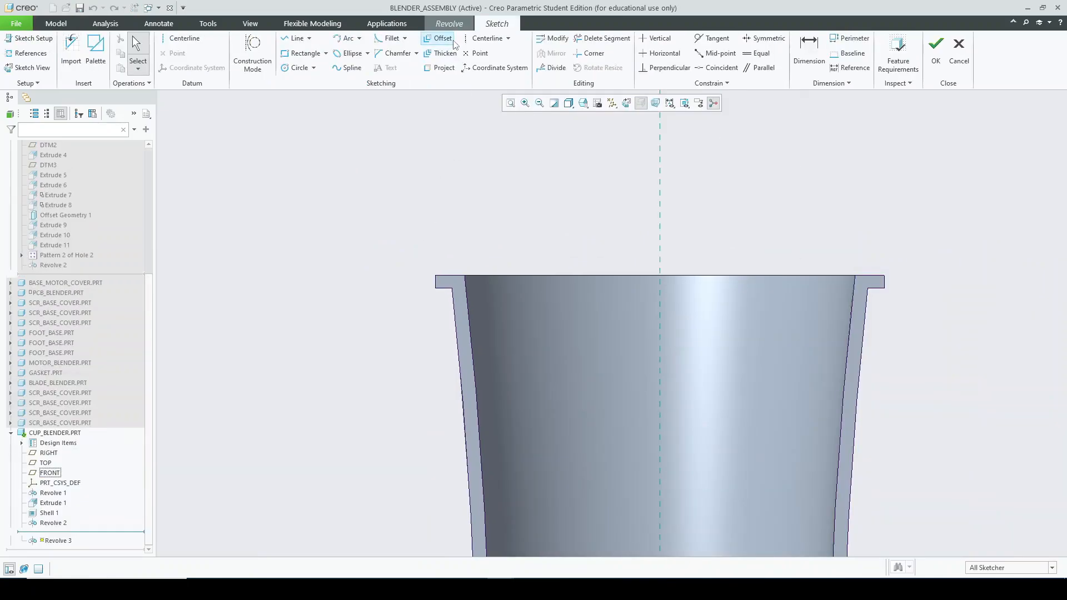
left_click(486, 38)
left_click(658, 210)
left_click(660, 194)
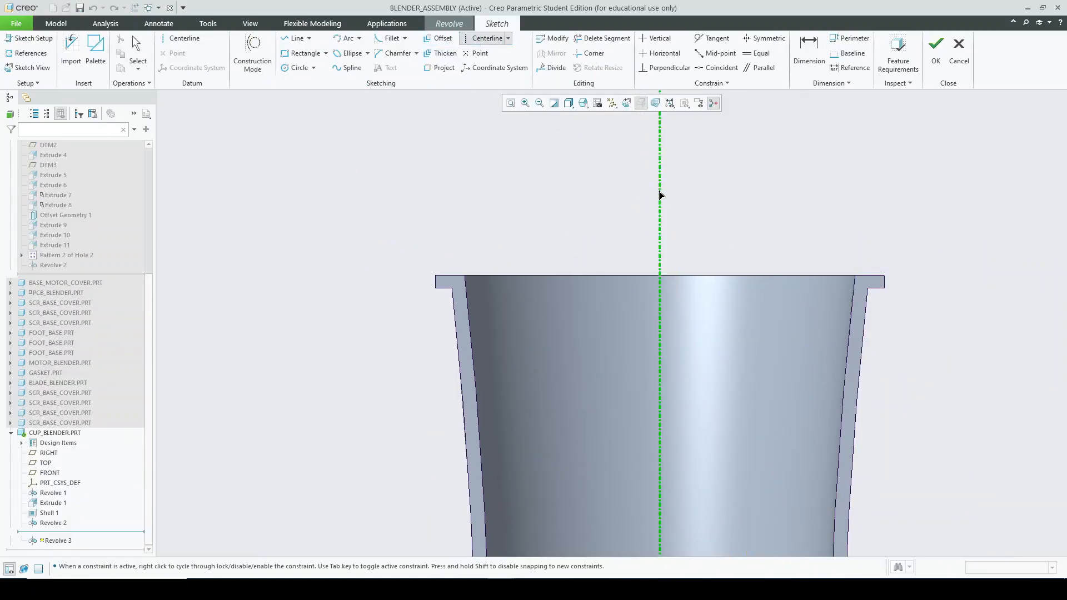
middle_click(688, 243)
- Sketch a rectangle standing on the cup's rim from its inner edge, with a width of 0.10 and a height of 0.15
left_click(303, 53)
scroll(455, 257, "up", 3)
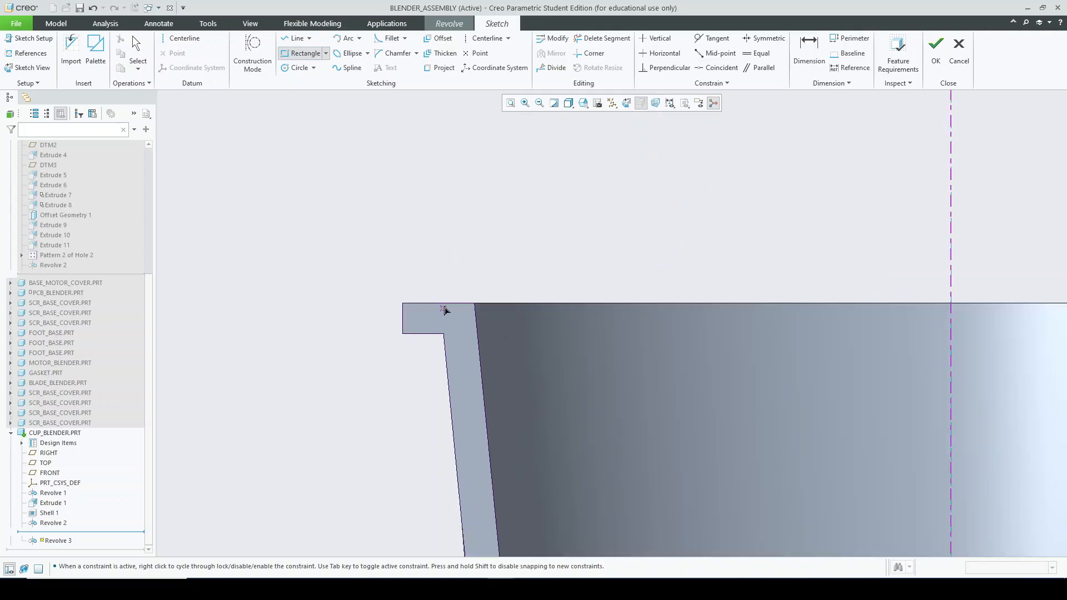
left_click(474, 309)
left_click(442, 241)
middle_click(476, 252)
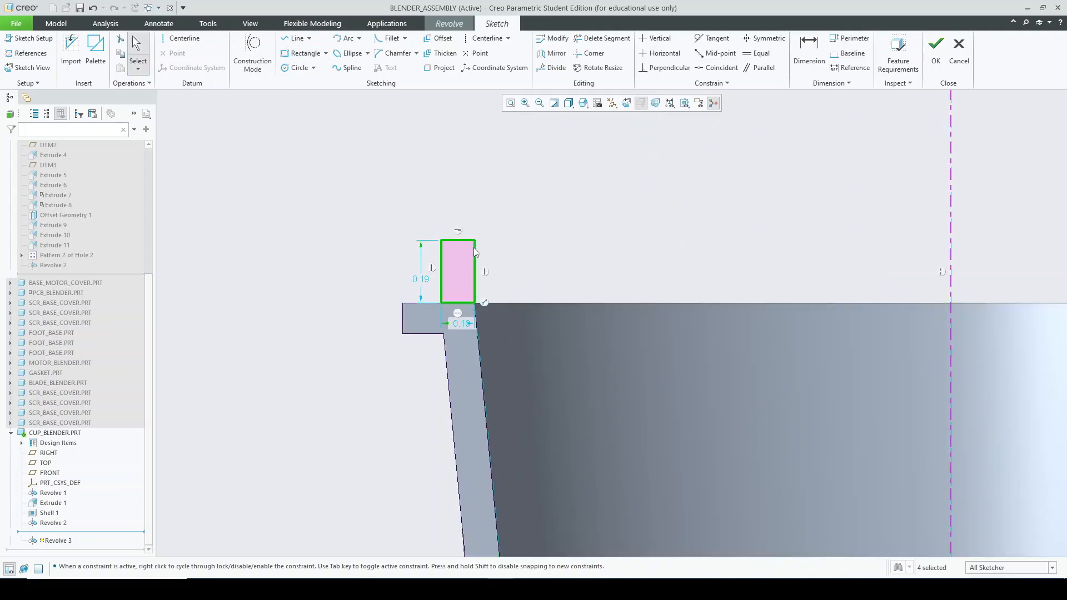
double_click(457, 325)
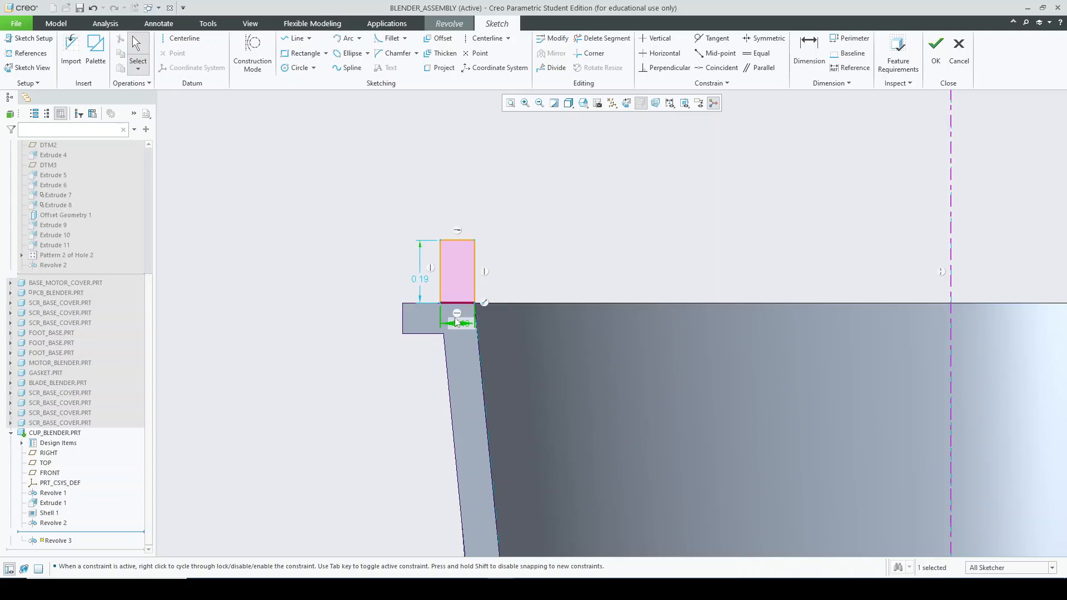
type("0.15")
key("Return")
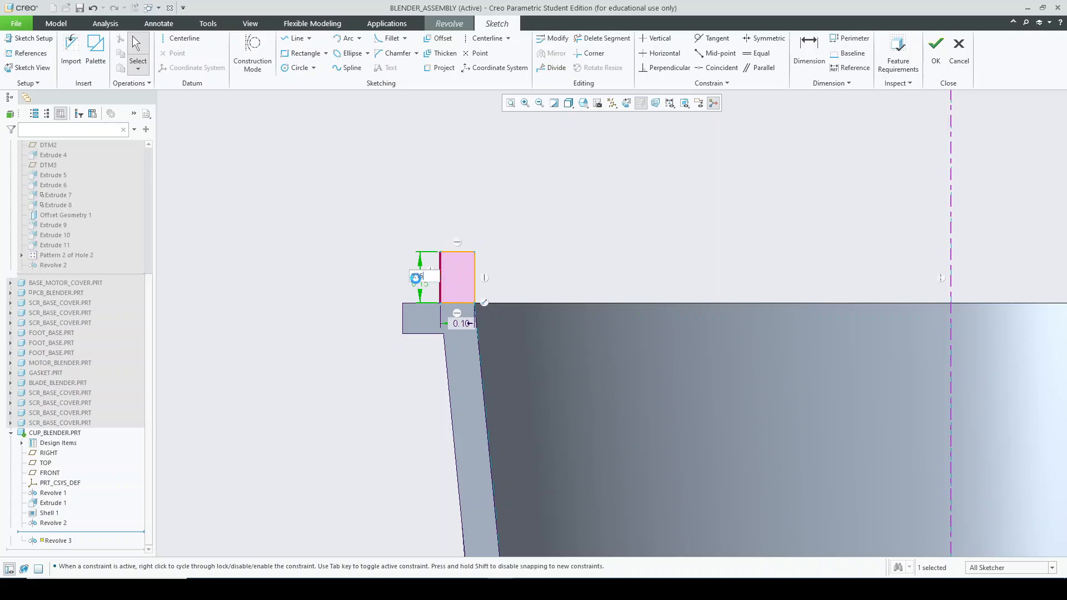
- Designate the centerline as a geometry axis of revolution and revolve the rectangle 360° into a raised ring on the rim
scroll(564, 199, "up", 3)
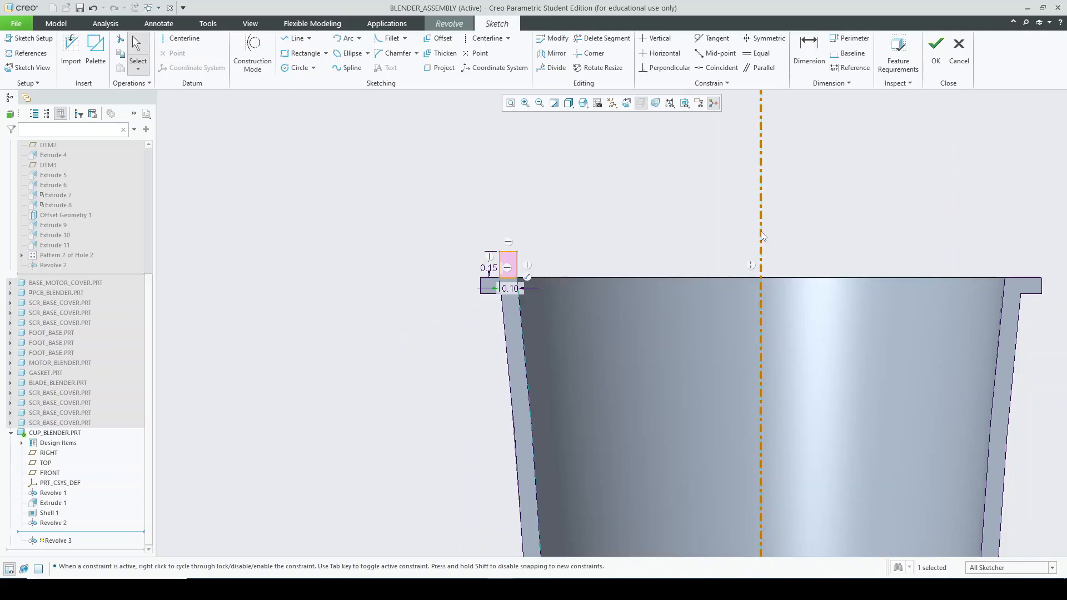
right_click(762, 235)
left_click(772, 348)
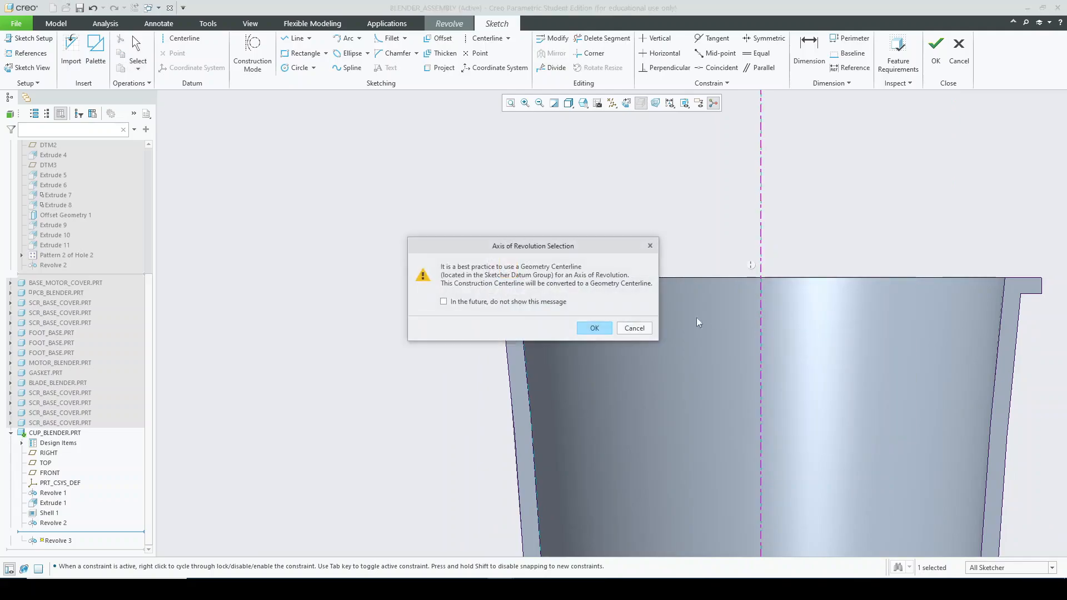
left_click(594, 328)
left_click(936, 50)
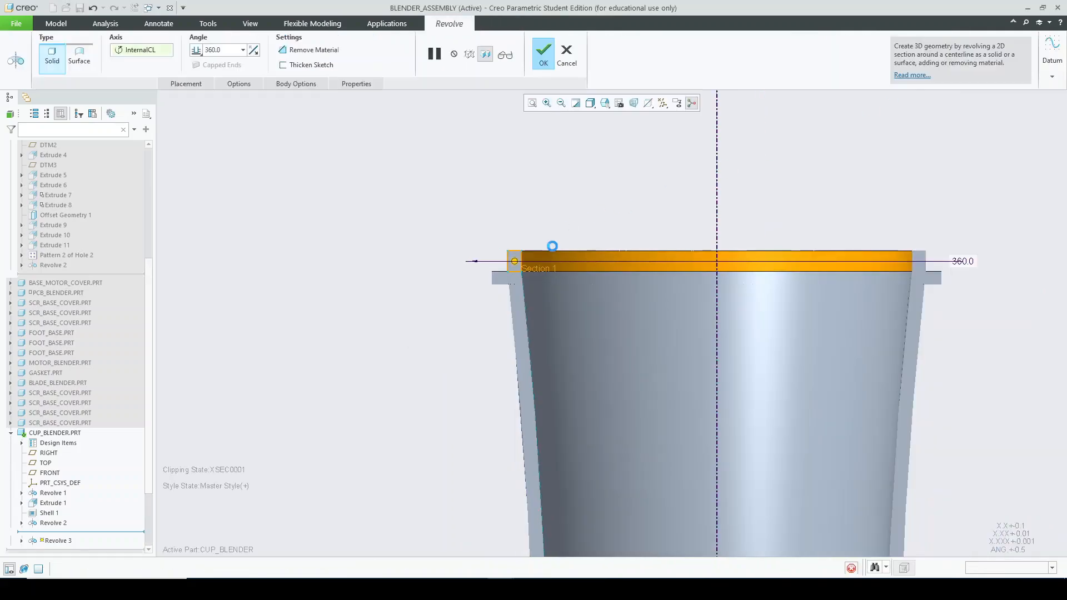
middle_click(552, 246)
left_click(476, 202)
middle_click_drag(476, 203, 500, 228)
- Activate BLENDER_ASSEMBLY.ASM and collapse the feature list of MOTOR_COVER_BLENDER.PRT
scroll(78, 283, "up", 6)
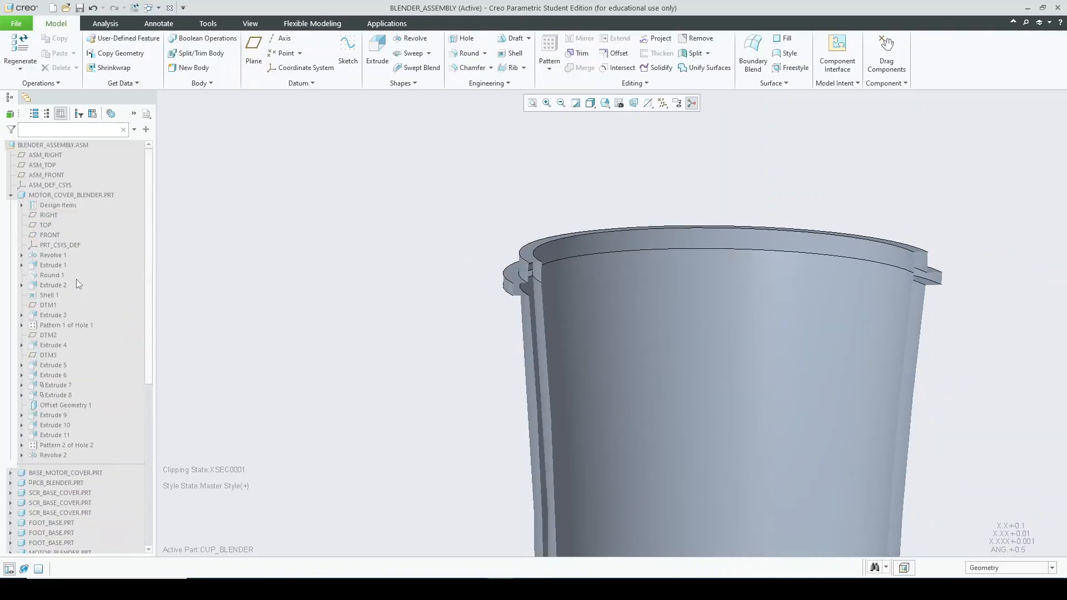
left_click(63, 145)
left_click(70, 94)
middle_click_drag(534, 242, 443, 256)
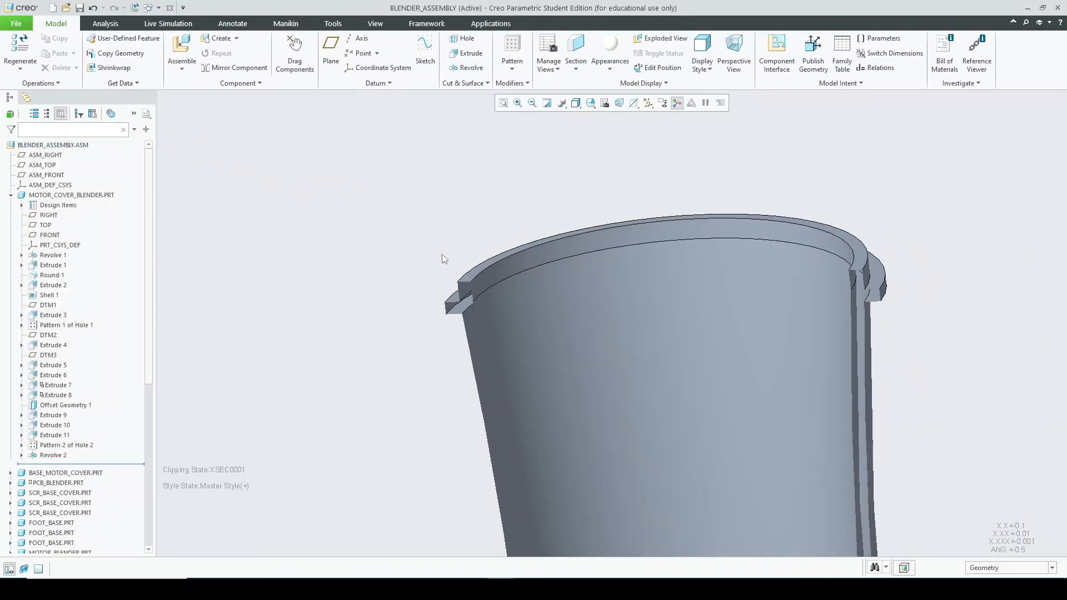
left_click(9, 196)
- Deactivate section XSEC0001 to show the whole cup with its new rim
scroll(54, 412, "down", 1)
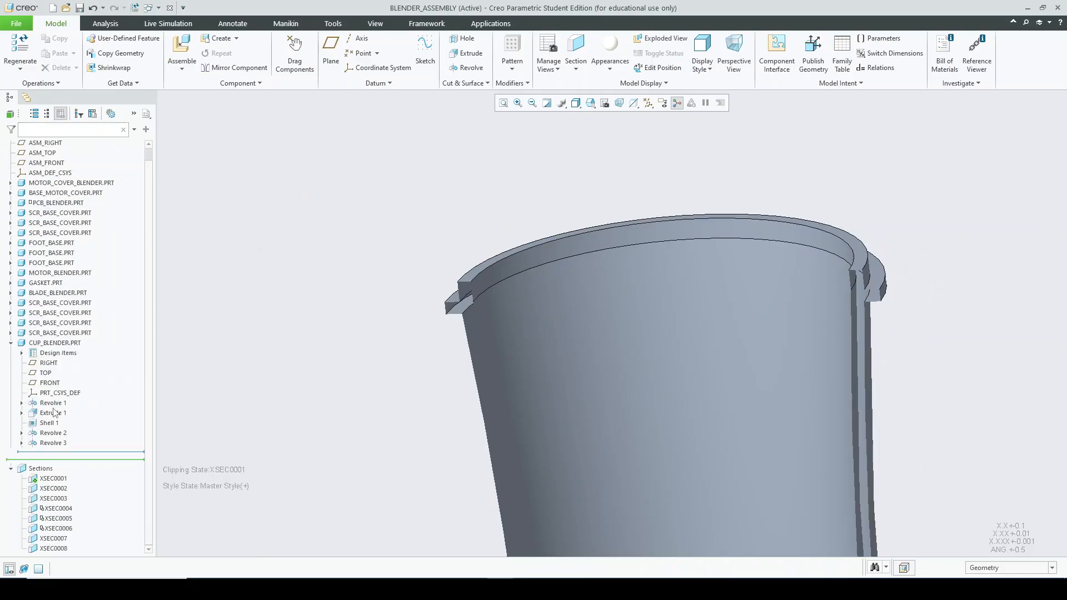
left_click(49, 480)
left_click(55, 412)
left_click(419, 264)
middle_click_drag(419, 264, 427, 243)
scroll(428, 244, "up", 2)
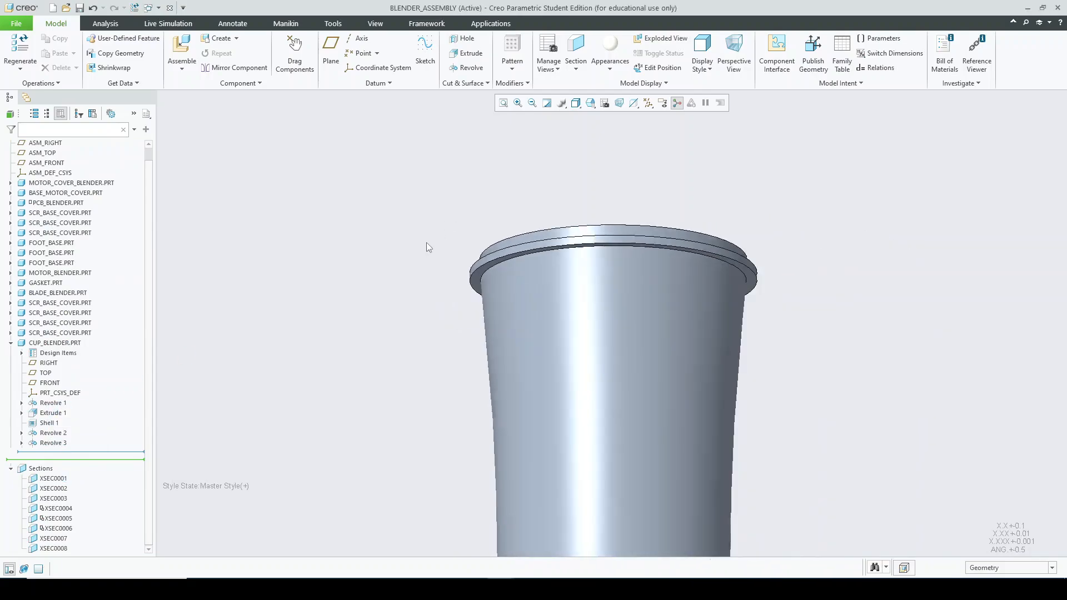
- Set the component display style of MOTOR_COVER_BLENDER.PRT to Shaded
scroll(429, 247, "up", 5)
middle_click_drag(486, 293, 517, 328)
scroll(447, 305, "down", 2)
scroll(520, 332, "up", 2)
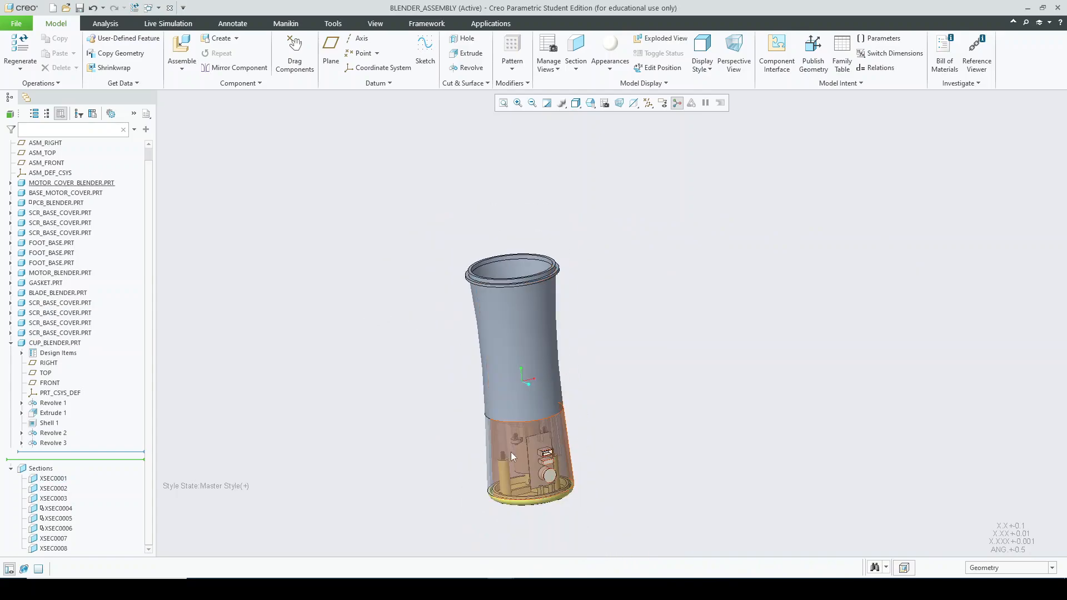
left_click(512, 457)
left_click(641, 83)
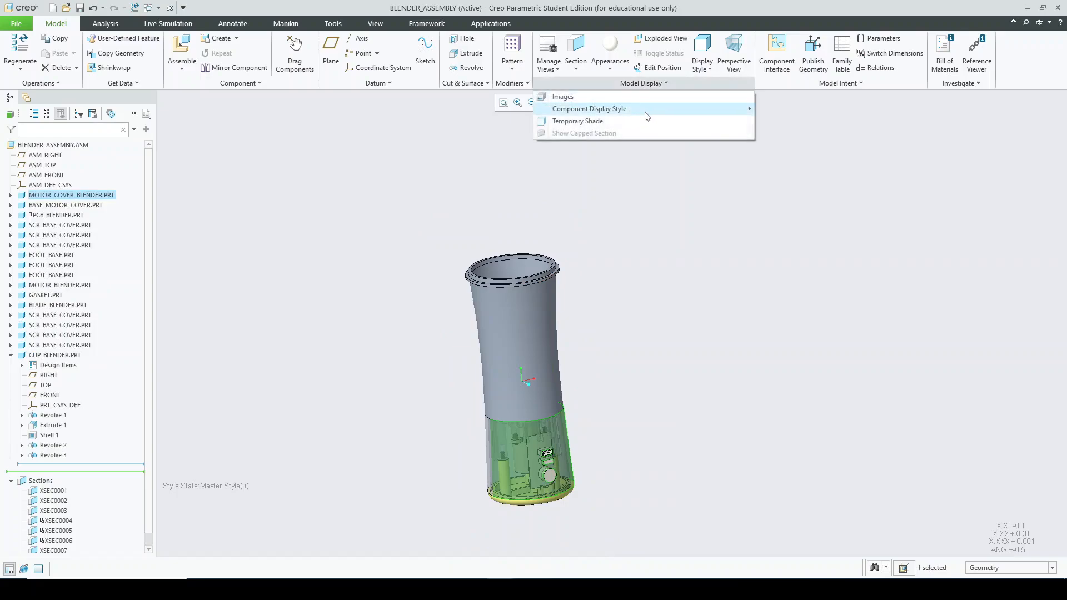
mouse_move(647, 116)
left_click(775, 122)
- Set the component display style of CUP_BLENDER.PRT to Transparent and look over the blade and rim through the cup
left_click(550, 295)
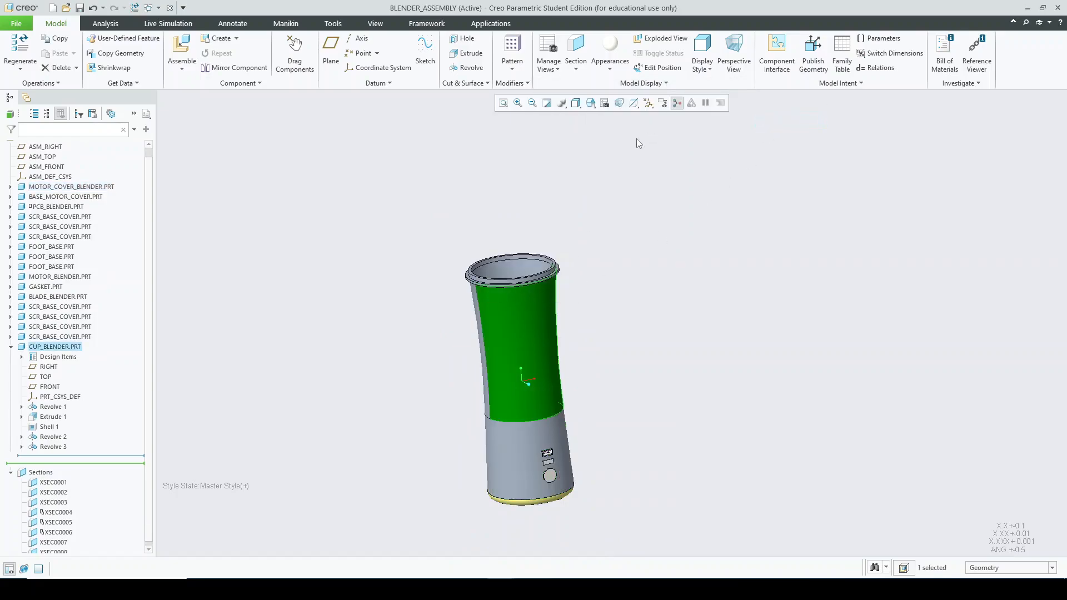
left_click(641, 83)
mouse_move(648, 116)
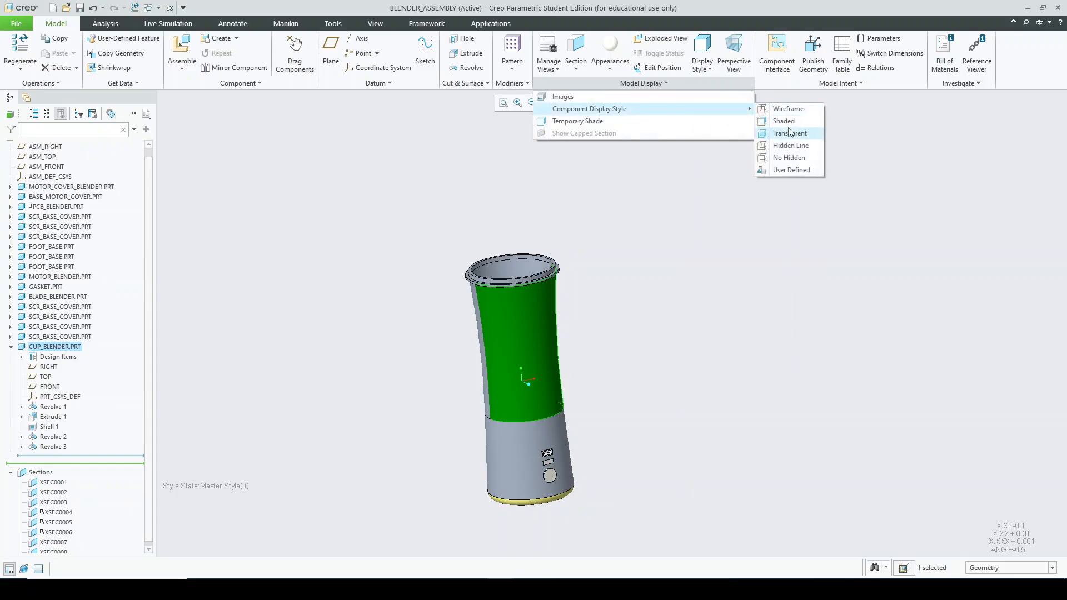
left_click(787, 134)
middle_click_drag(638, 286, 617, 258)
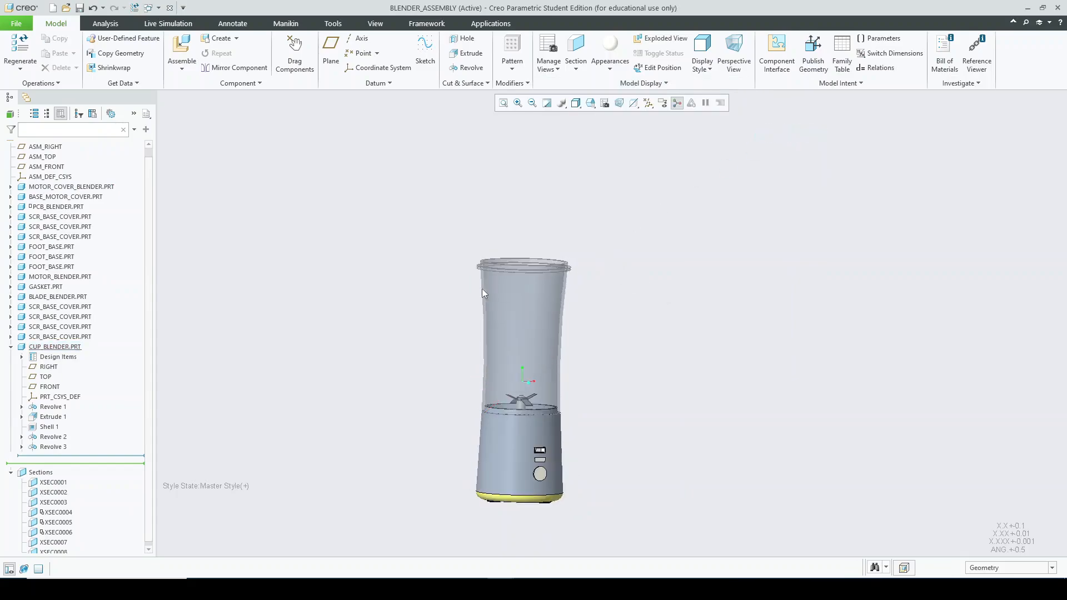
scroll(483, 278, "down", 5)
scroll(482, 214, "up", 4)
middle_click_drag(436, 241, 450, 300)
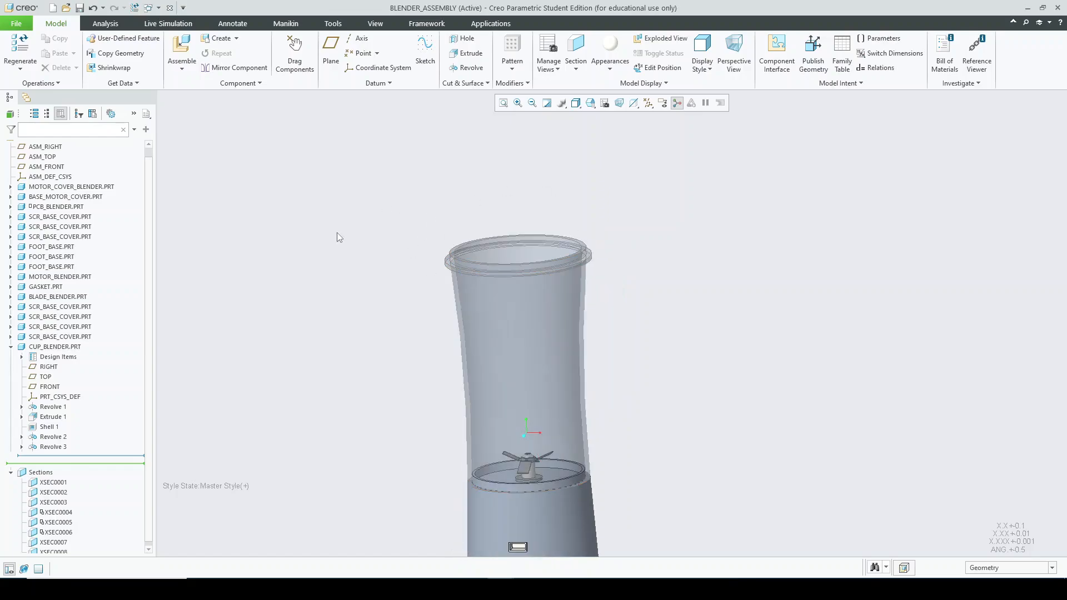